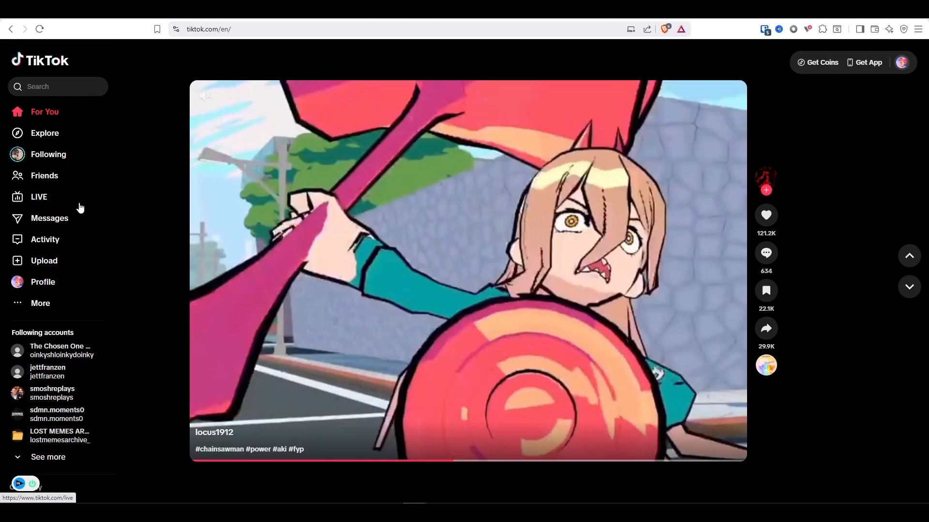
Search TikTok for "amazon finds".
click(81, 88)
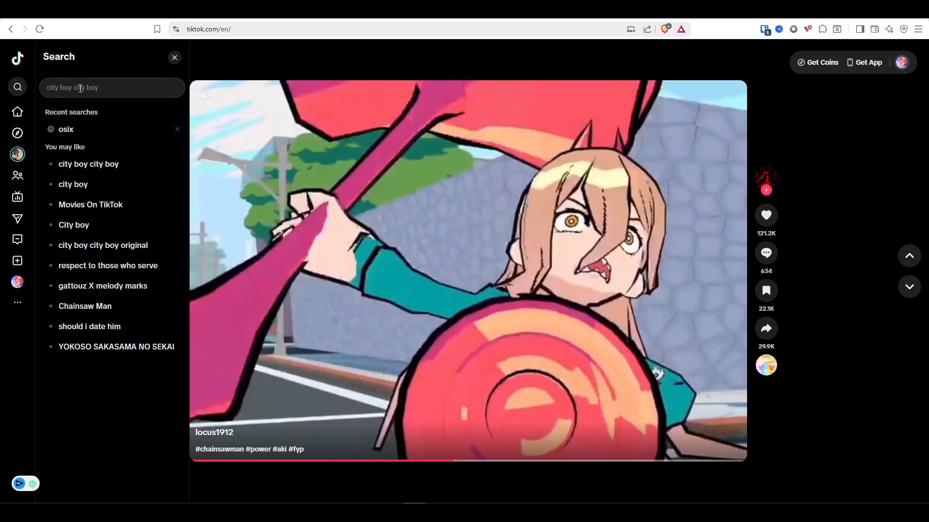
text(amazon finds)
key(Return)
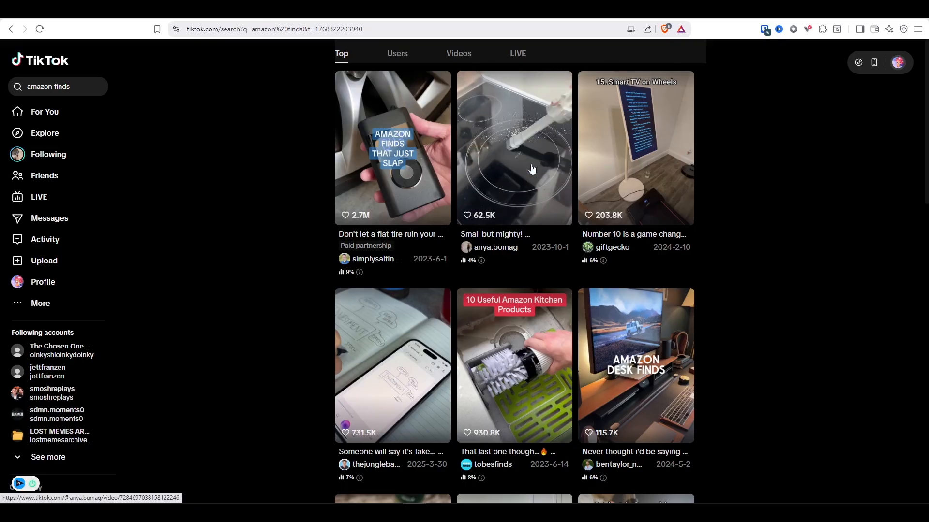
Browse the Amazon finds results and open the video on the top 10 Amazon best sellers of 2025.
scroll(532, 168, down, 5)
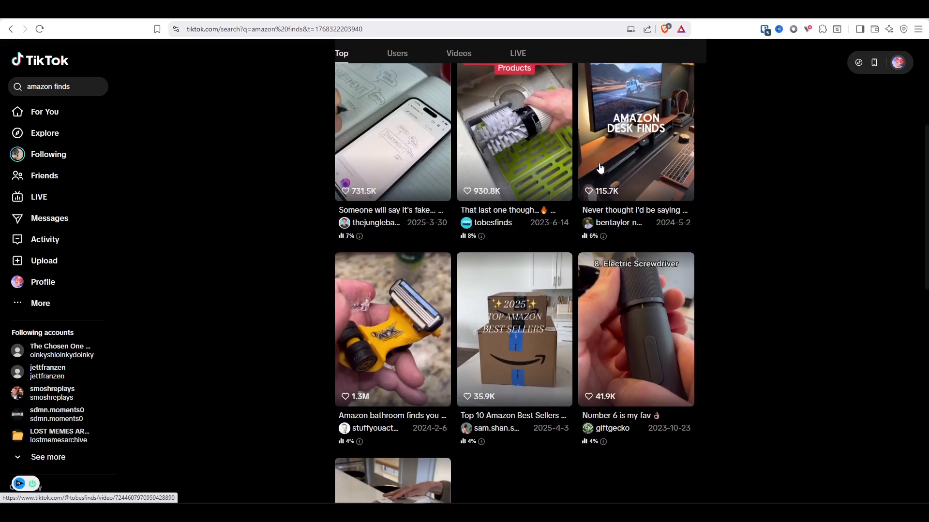
scroll(556, 338, up, 1)
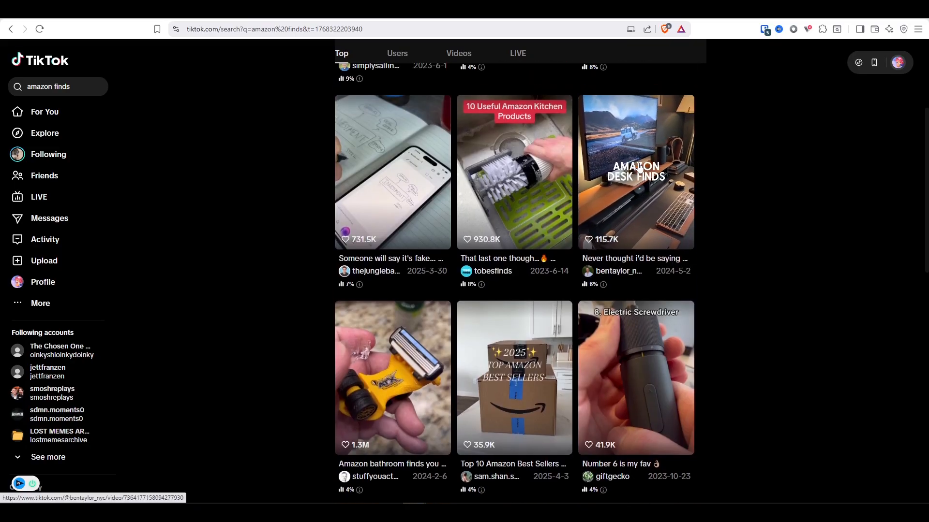
scroll(547, 371, down, 1)
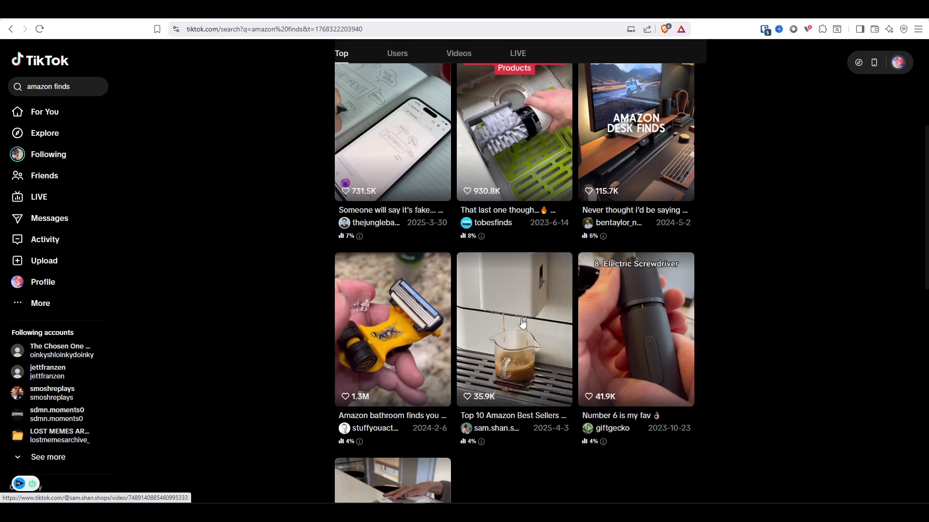
scroll(530, 315, down, 3)
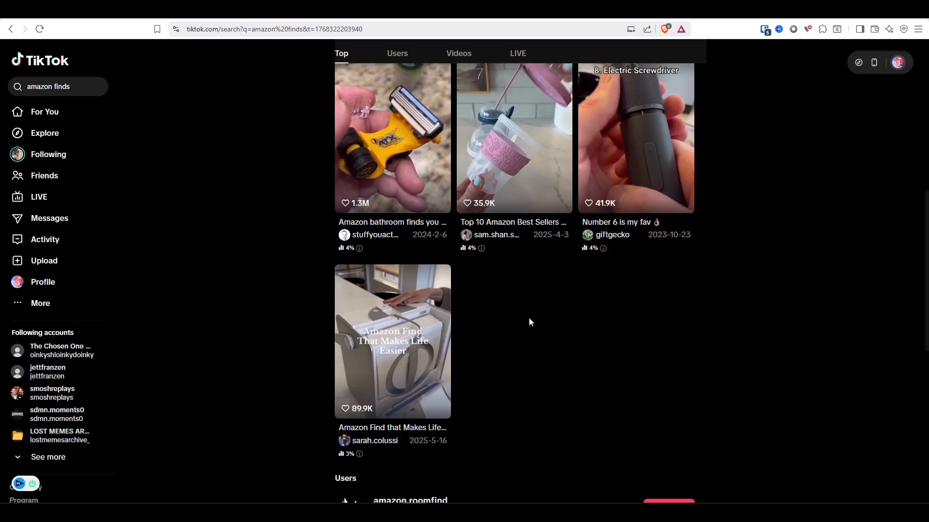
scroll(456, 417, up, 4)
scroll(503, 402, up, 1)
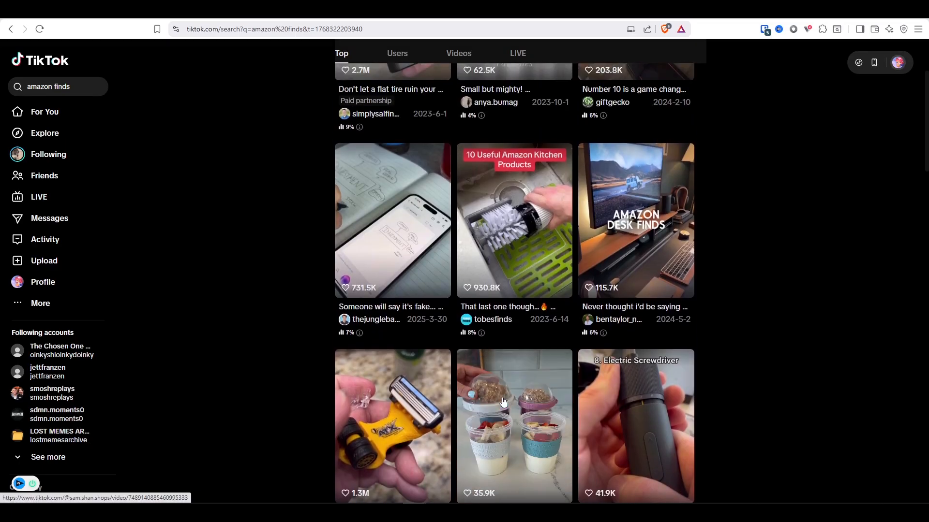
scroll(503, 402, down, 1)
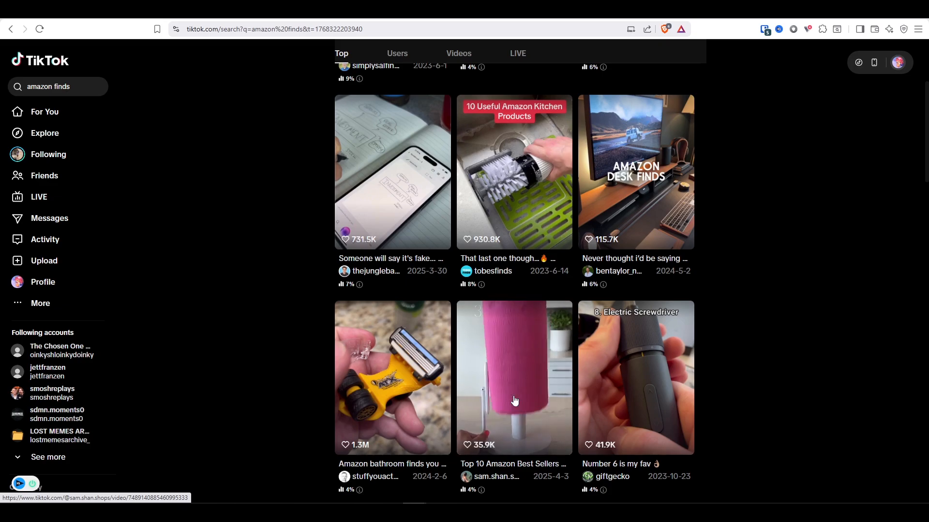
click(514, 400)
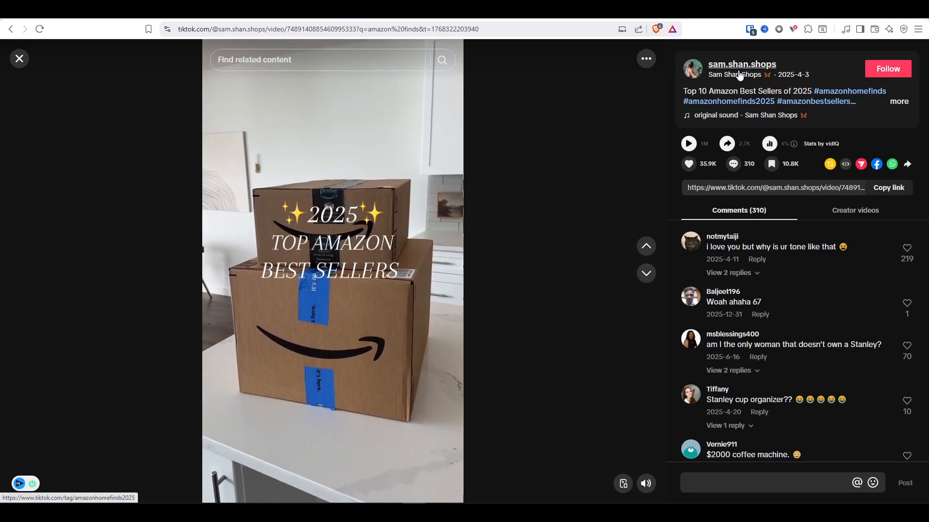
Open the video creator's profile and follow the bio link to look through the shop's Amazon product links.
mouse_move(741, 68)
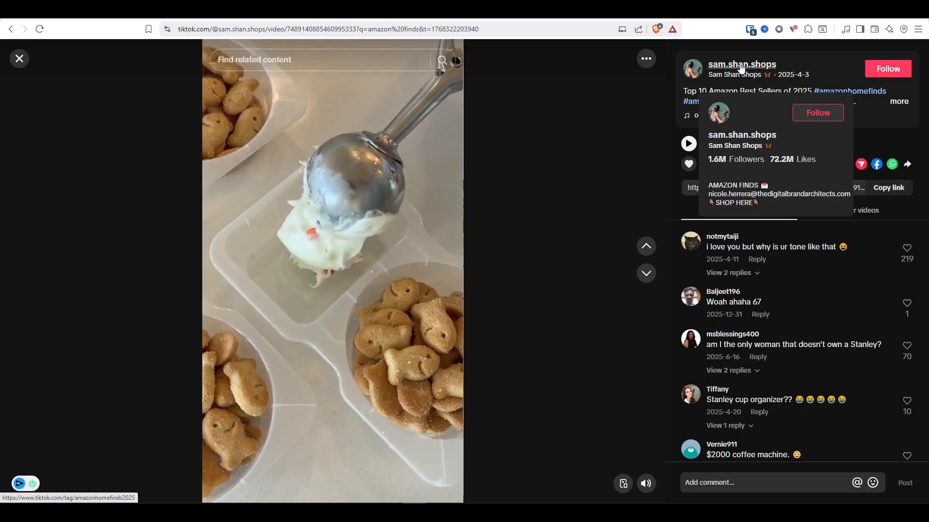
click(741, 68)
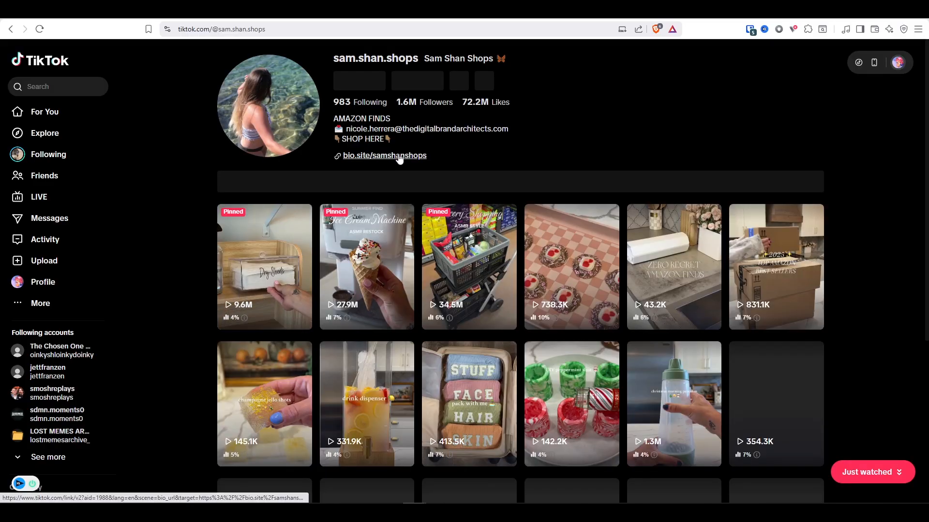
click(399, 156)
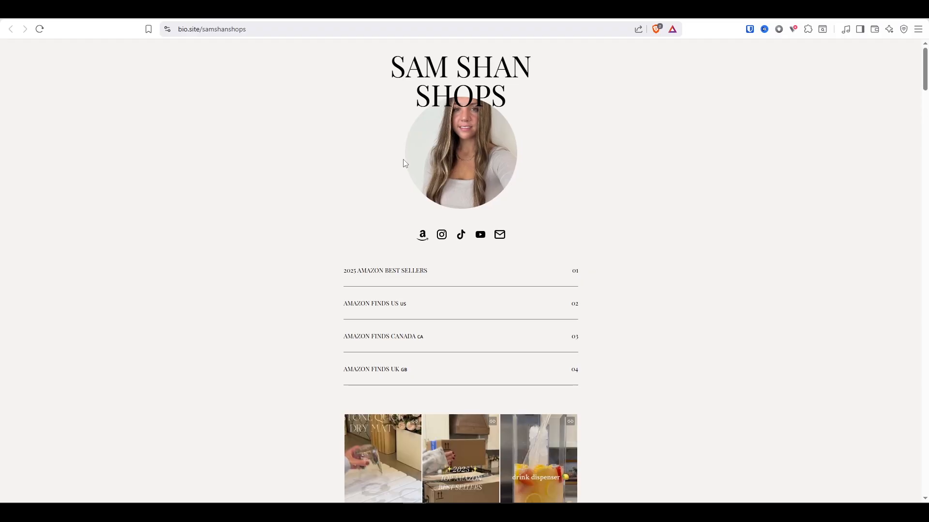
scroll(404, 165, down, 4)
scroll(443, 248, down, 3)
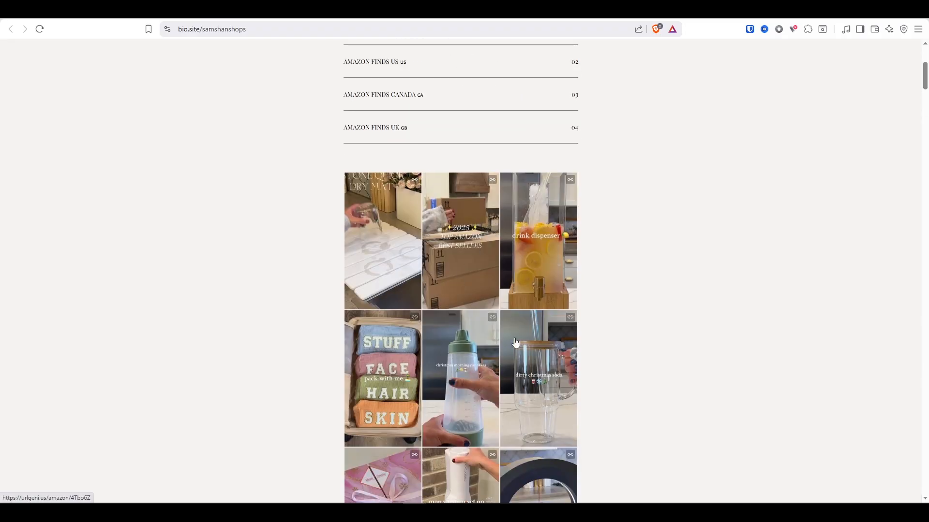
scroll(482, 415, up, 3)
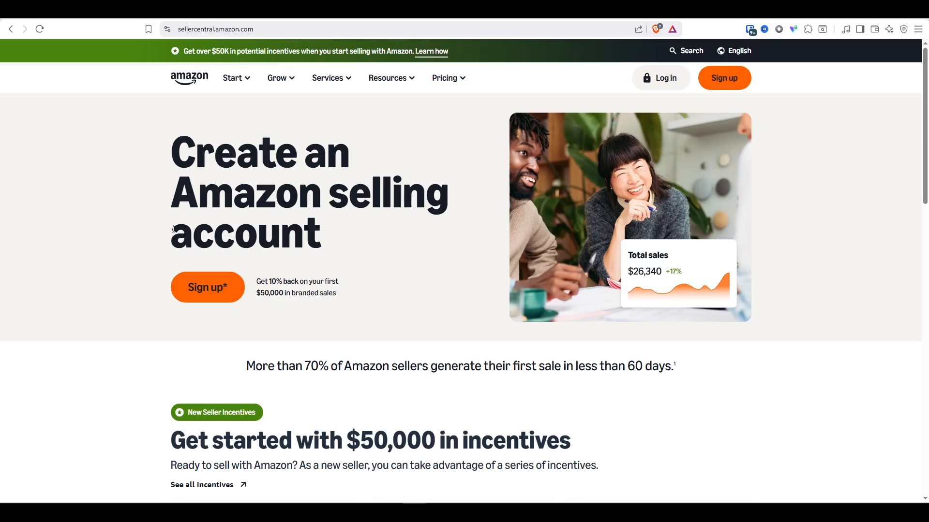
Review the new seller incentives on Amazon Seller Central, the creator's bio site and the Amazon home page.
scroll(173, 228, down, 12)
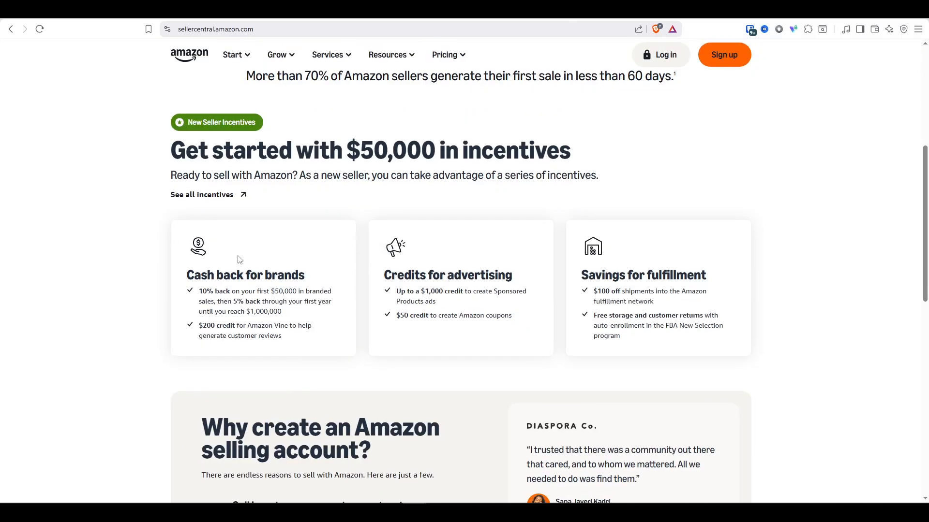
scroll(537, 308, down, 1)
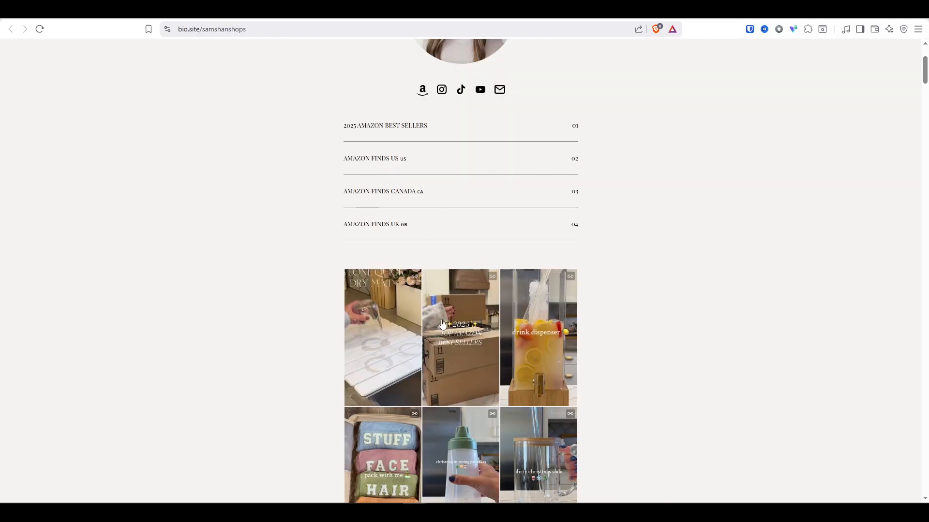
scroll(443, 324, down, 3)
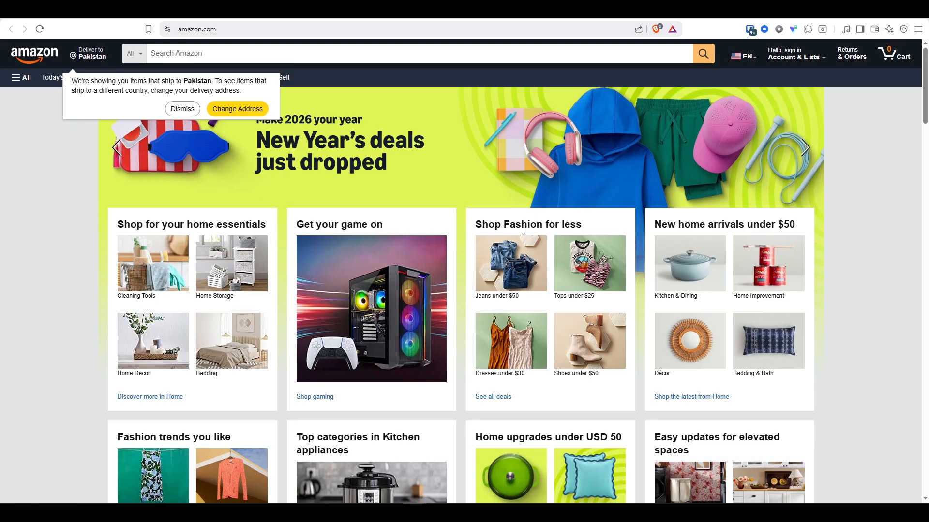
scroll(433, 273, down, 3)
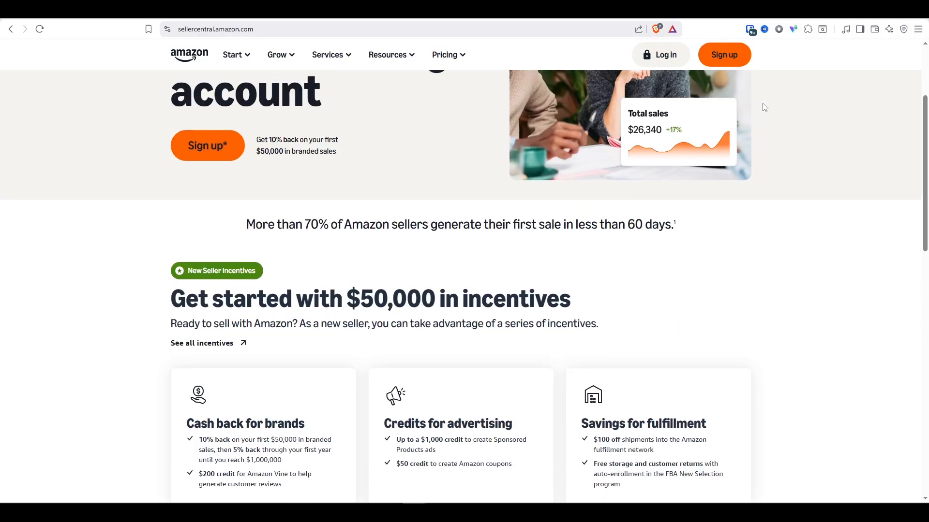
Open the Seller Central sign-in page and look through the product sections of the Amazon home page.
scroll(726, 99, up, 5)
click(673, 88)
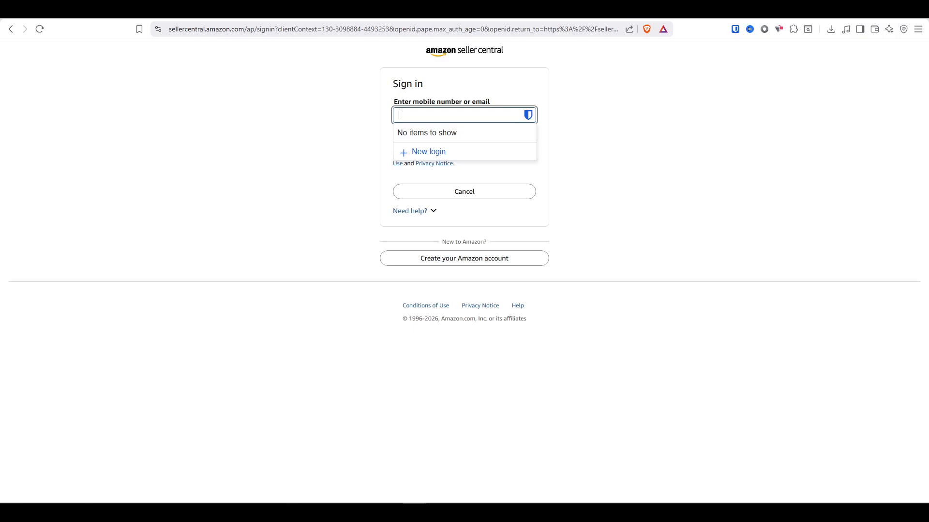
key(ctrl+Tab)
scroll(107, 266, down, 9)
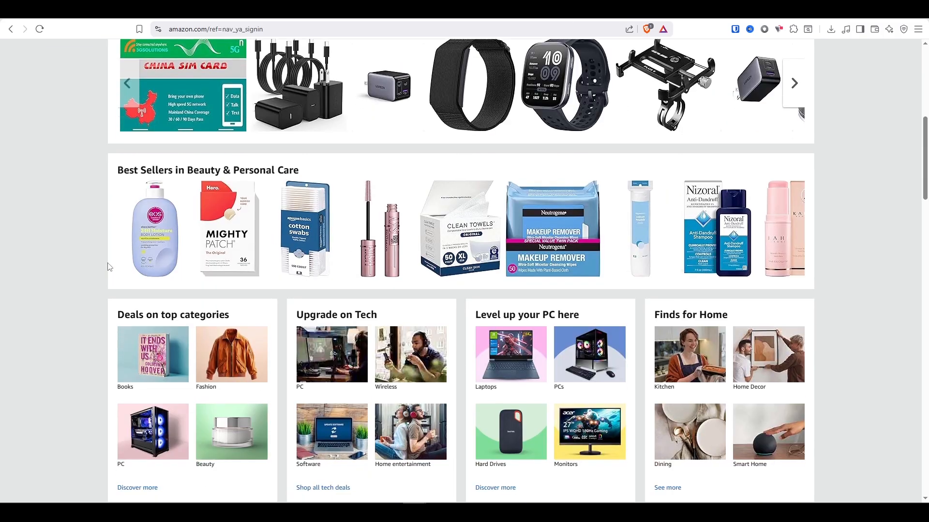
scroll(108, 266, up, 9)
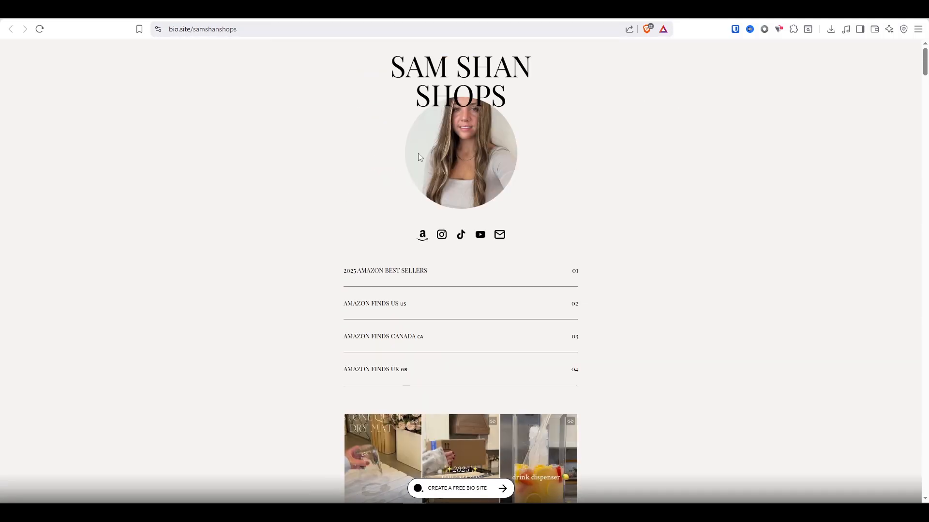
Switch to Shopify, open the Atlas Leather store and examine the fields of a blank new product form.
click(61, 15)
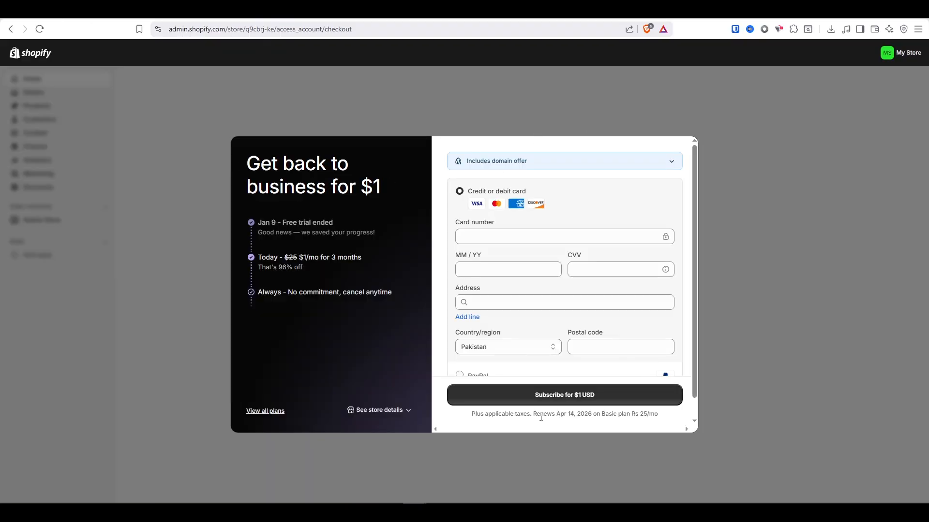
click(901, 52)
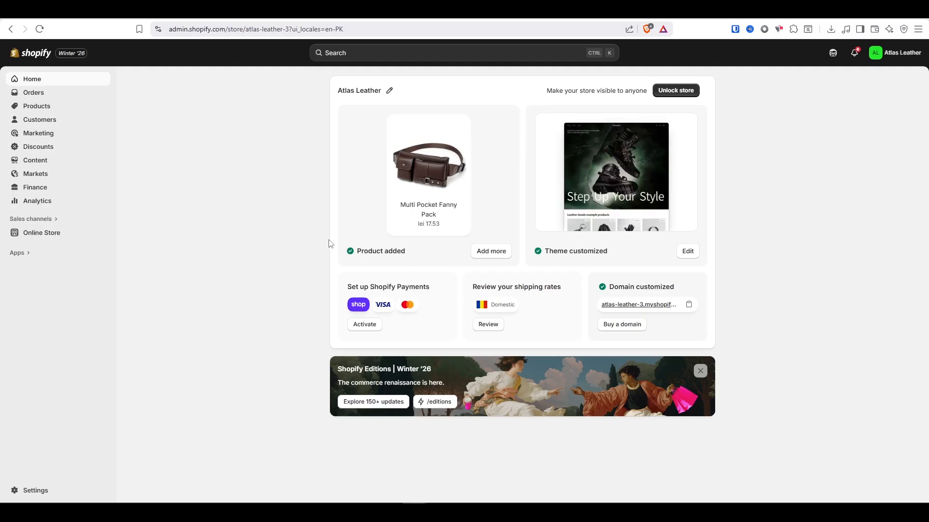
click(47, 106)
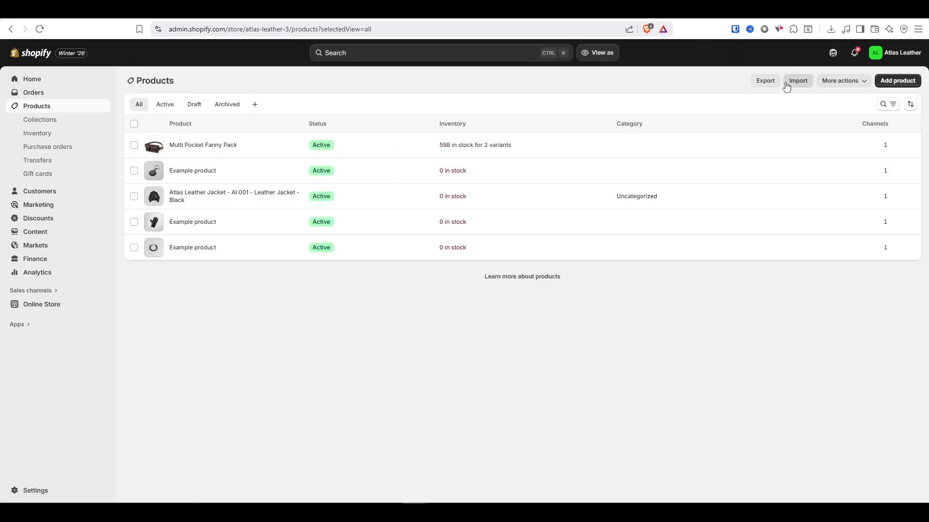
click(892, 82)
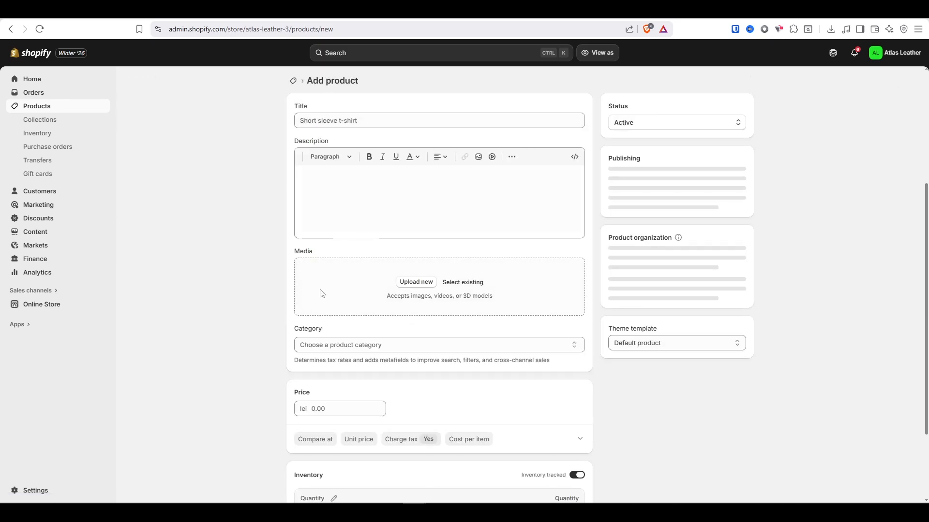
scroll(321, 293, down, 5)
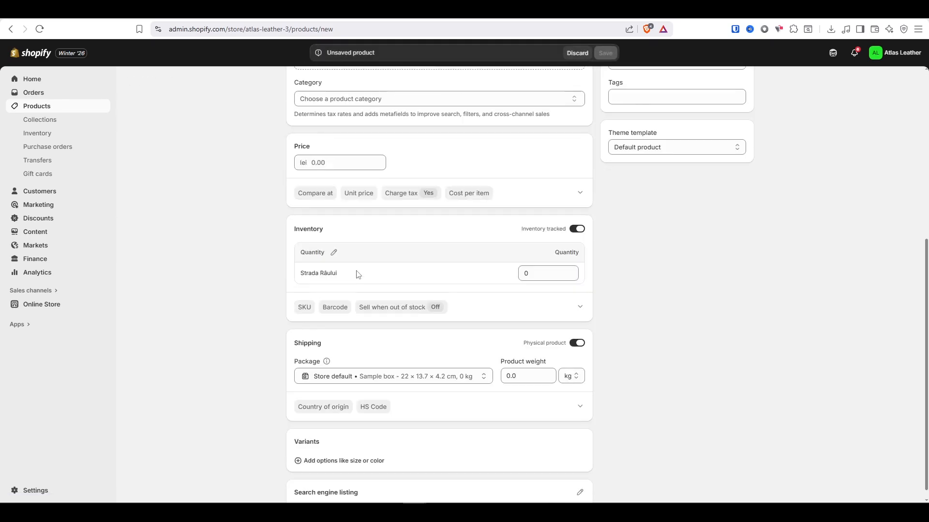
scroll(358, 274, down, 1)
scroll(409, 344, up, 6)
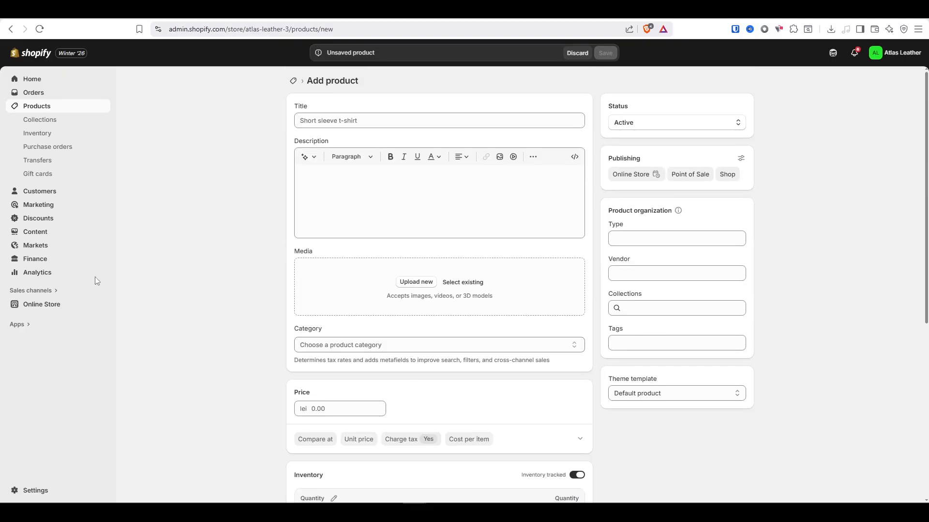
Open the online store's home page in the theme editor and examine the product title text settings in the featured collection.
click(55, 308)
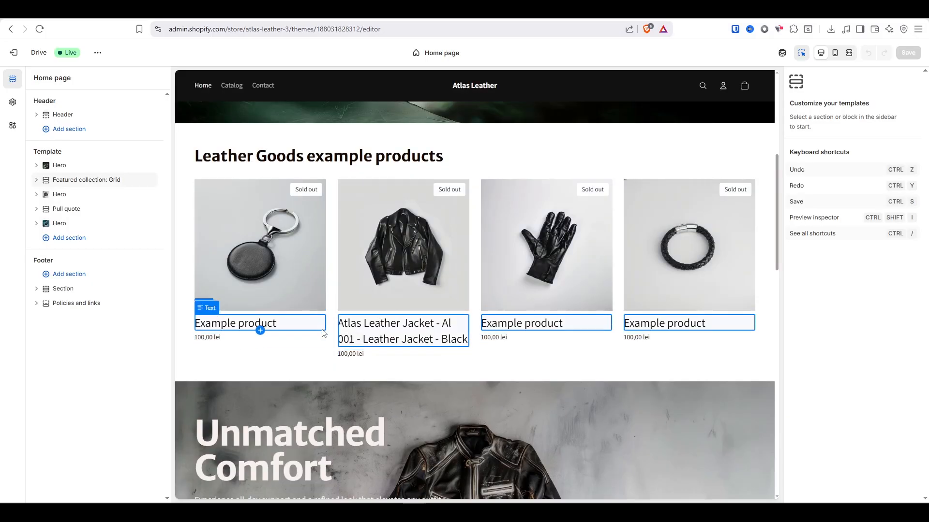
click(292, 326)
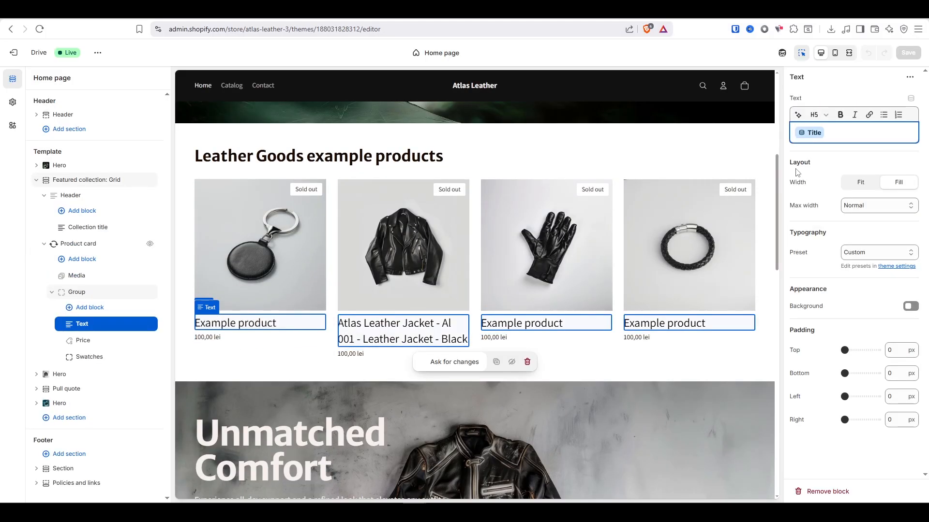
scroll(849, 293, down, 2)
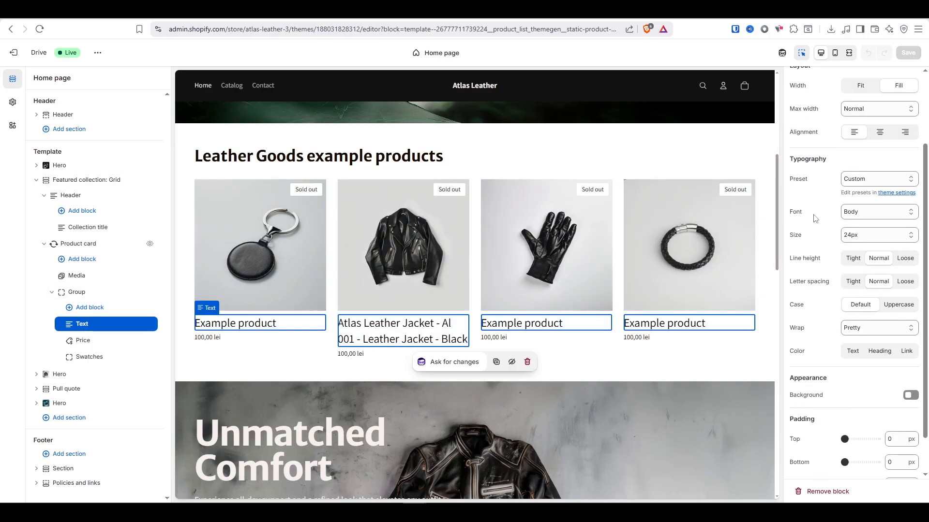
scroll(846, 204, up, 1)
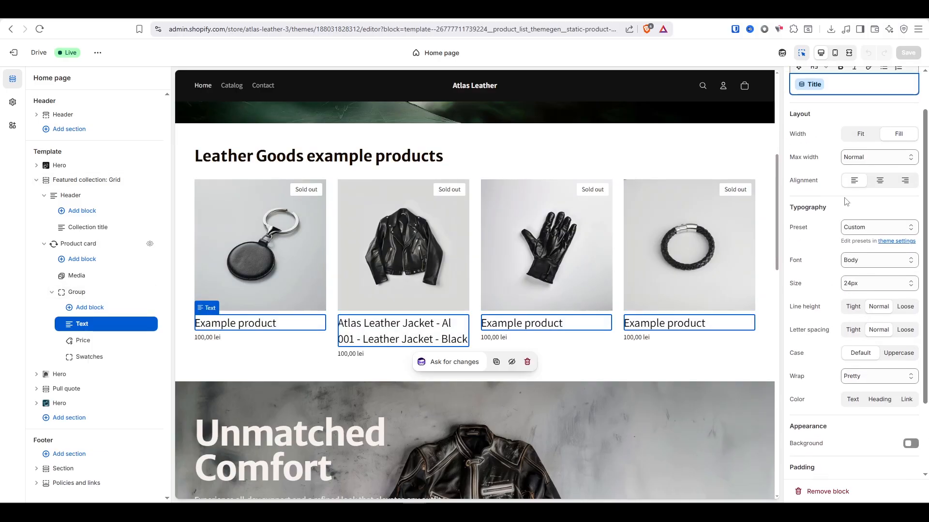
click(869, 231)
click(868, 230)
scroll(852, 210, up, 1)
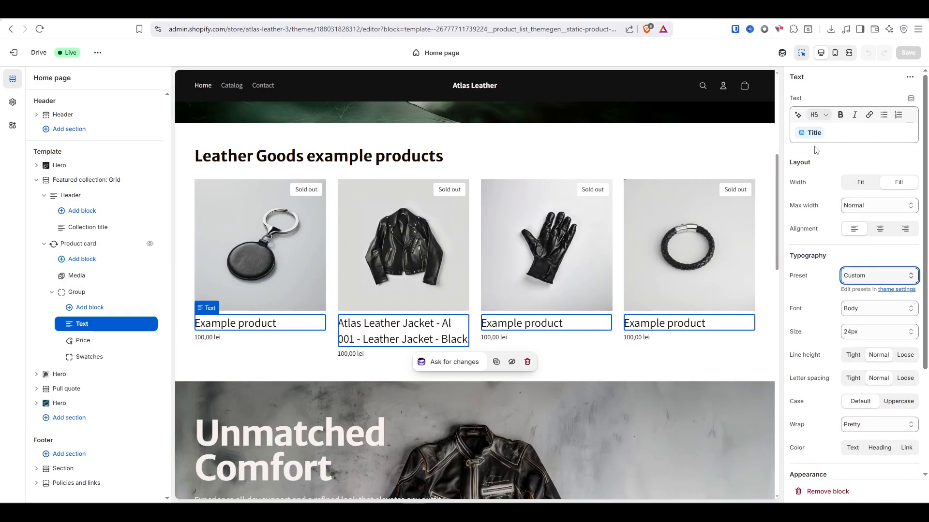
scroll(809, 219, down, 3)
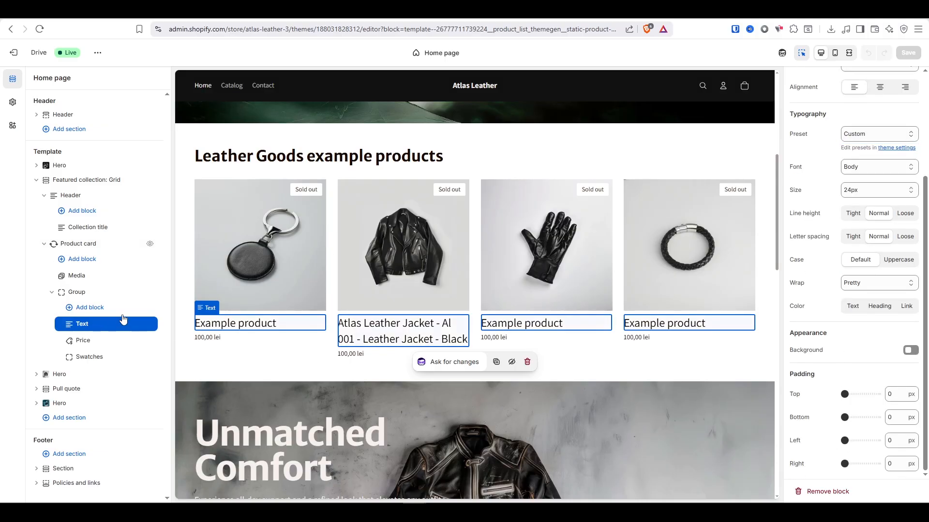
scroll(459, 261, up, 3)
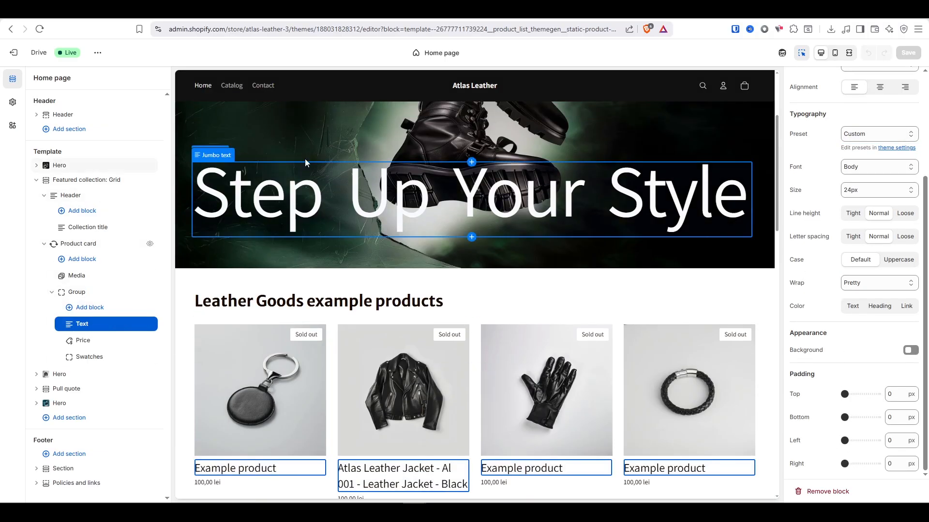
Switch to the creator's bio site and look through its grid of Amazon find videos and link lists.
click(255, 19)
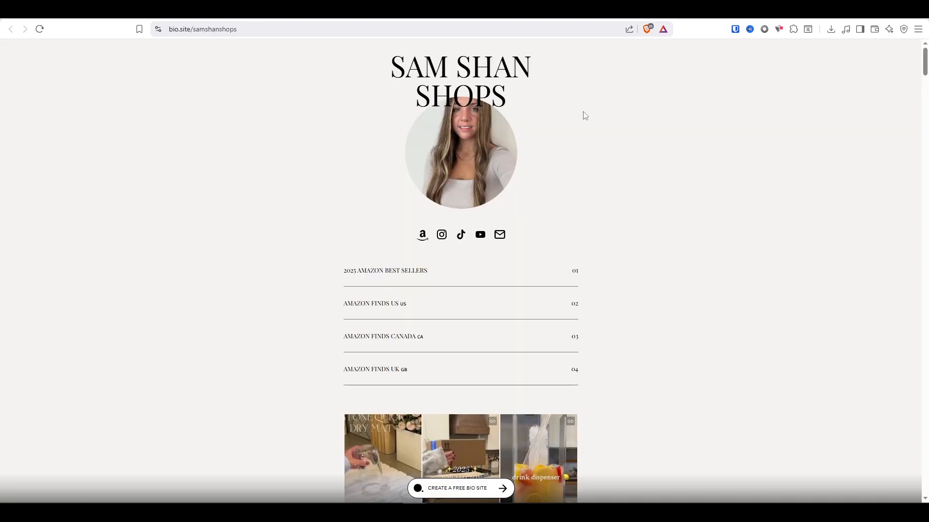
scroll(456, 181, down, 10)
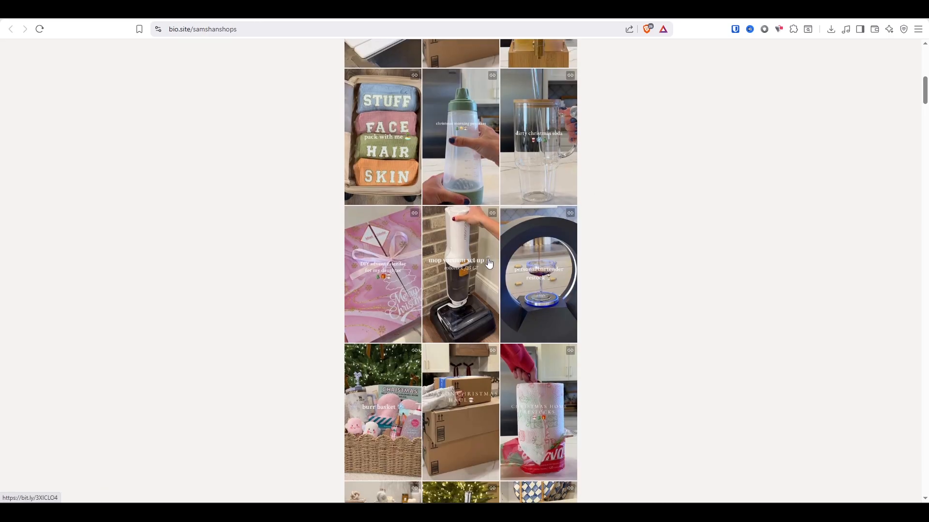
scroll(489, 263, down, 9)
scroll(538, 326, down, 5)
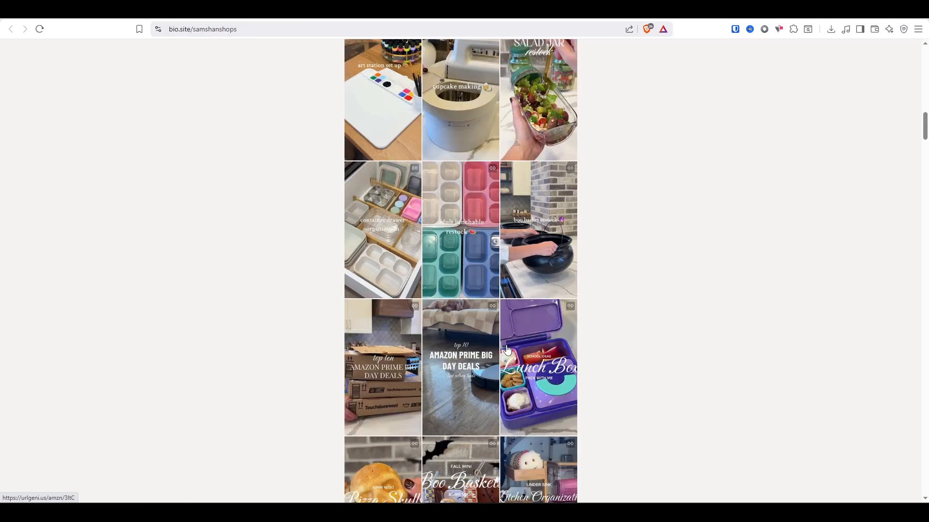
scroll(519, 346, up, 14)
scroll(376, 161, up, 6)
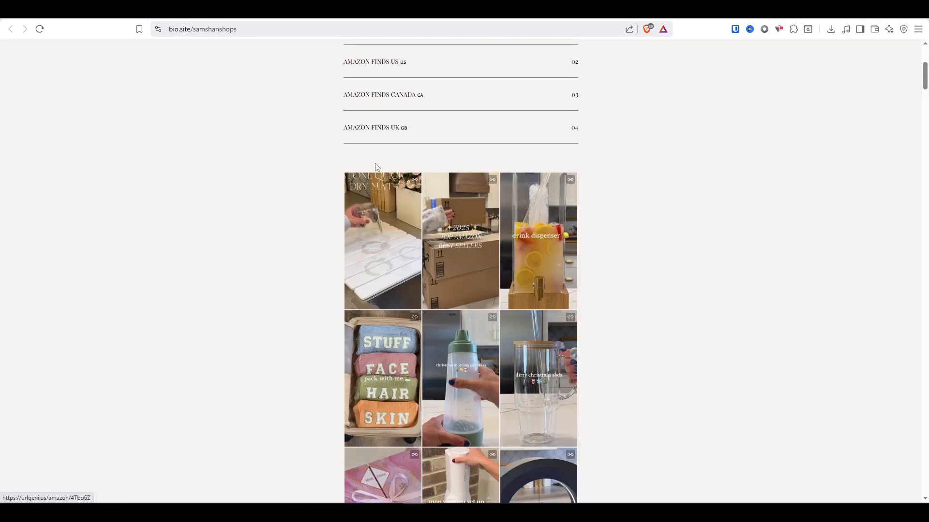
Switch to Instagram, open the #amazonfinds hashtag results and browse the posts.
click(353, 18)
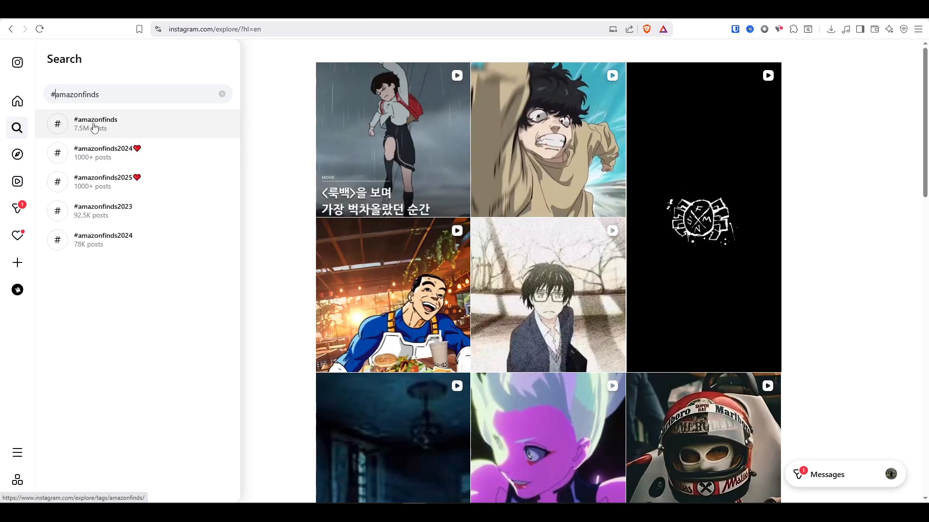
click(97, 122)
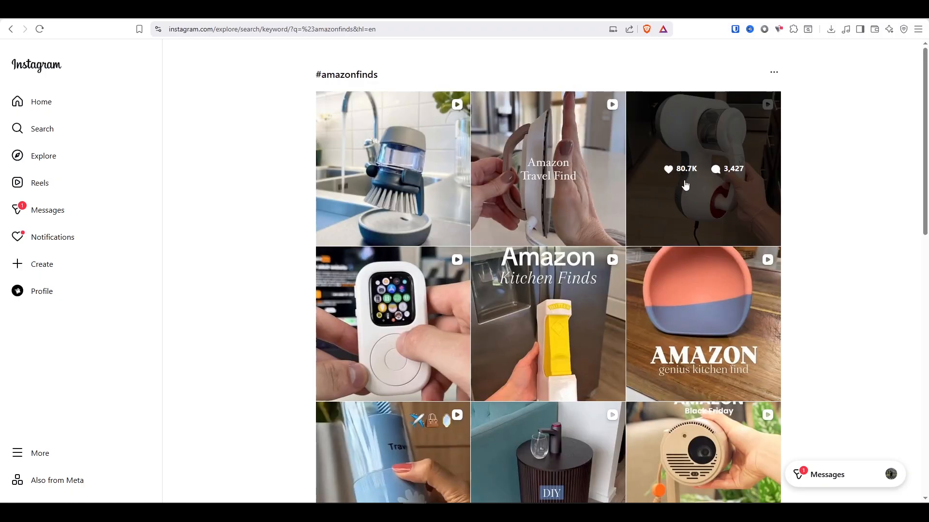
scroll(696, 218, down, 3)
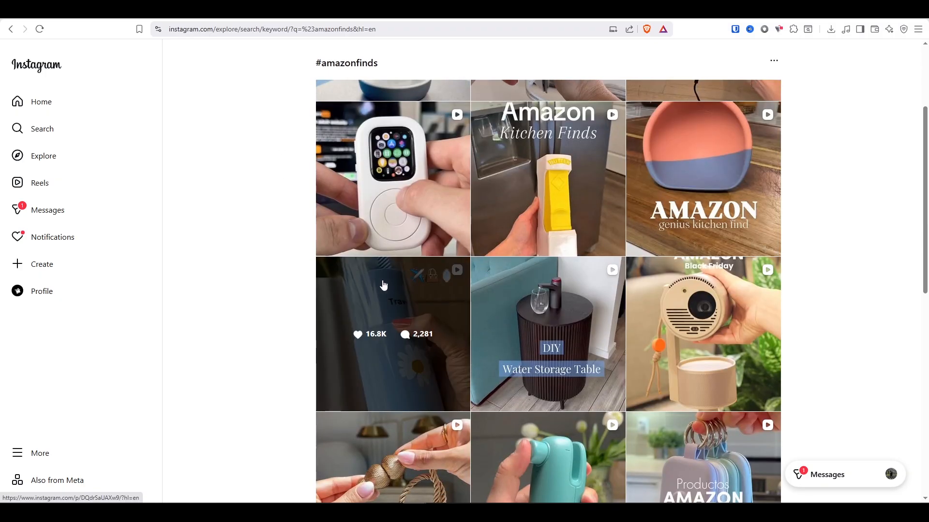
scroll(532, 445, down, 4)
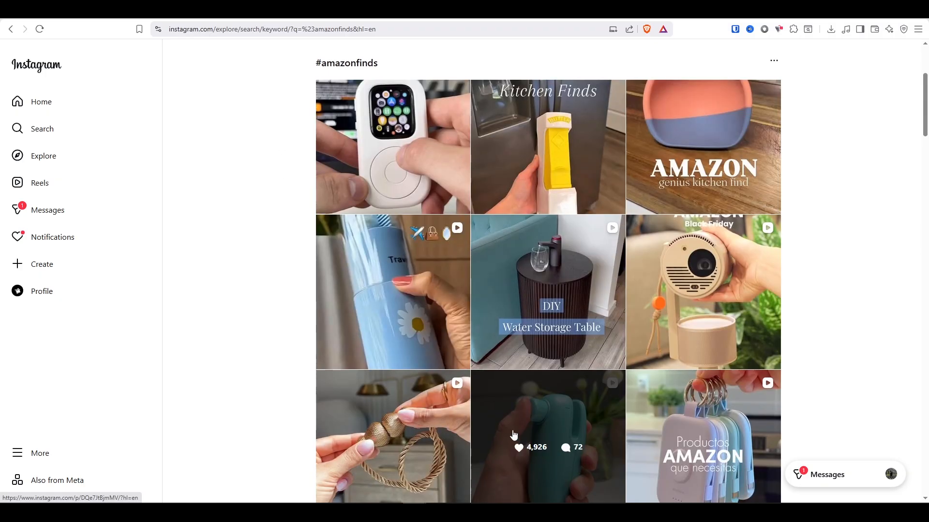
scroll(382, 411, down, 4)
scroll(607, 325, down, 6)
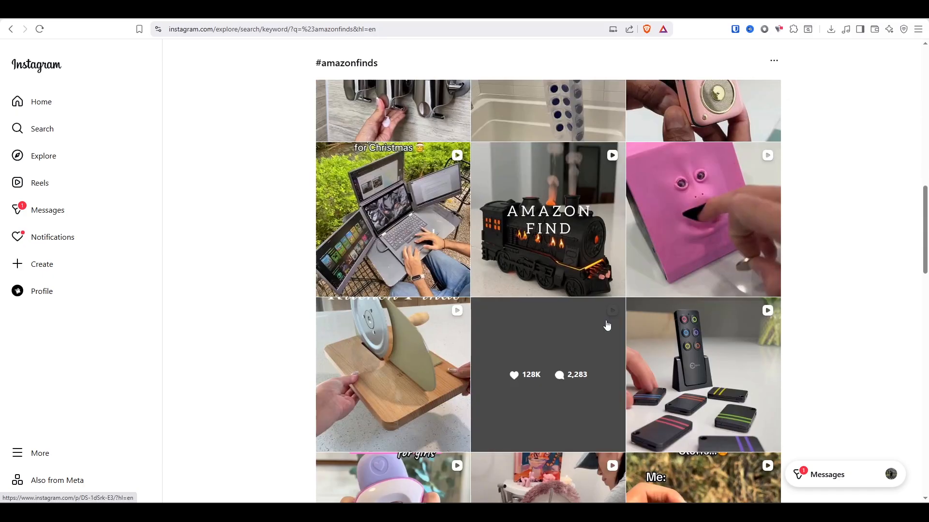
scroll(607, 325, down, 2)
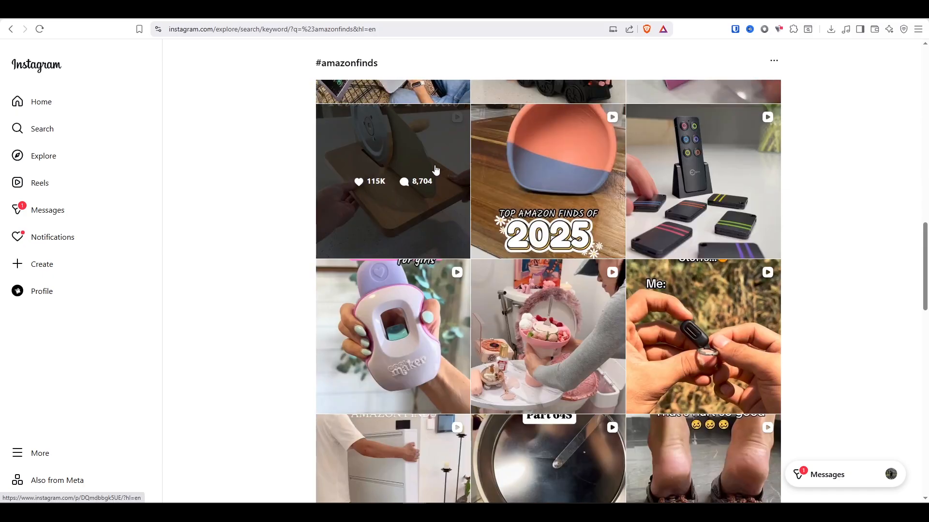
Open the bread slicer post, its creator's profile and the Amazon storefront linked in the bio.
click(436, 170)
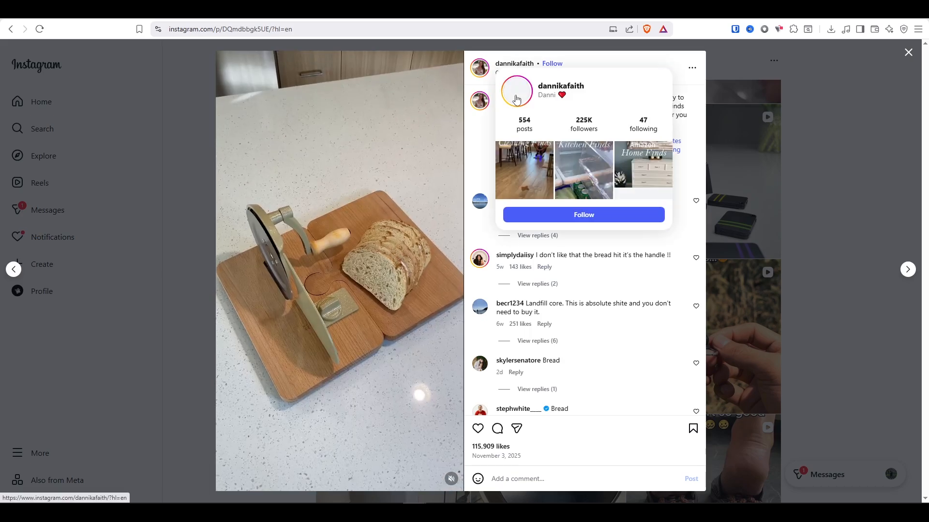
click(516, 98)
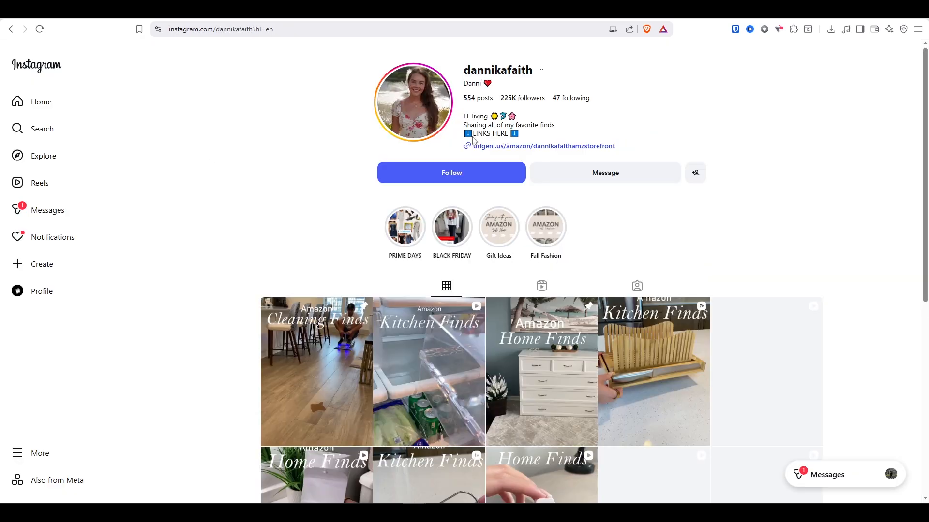
click(485, 146)
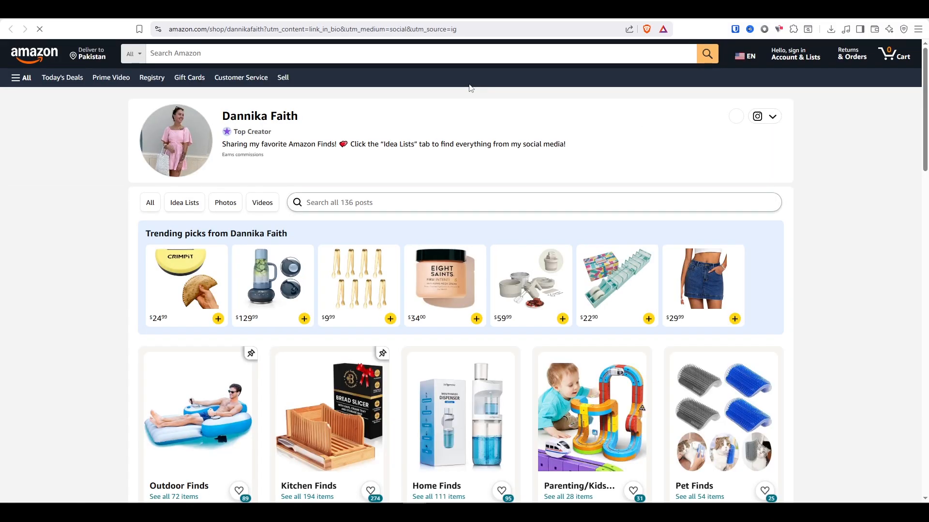
Examine the creator's Amazon storefront, including the product category lists, outfit photos and videos.
scroll(439, 117, down, 1)
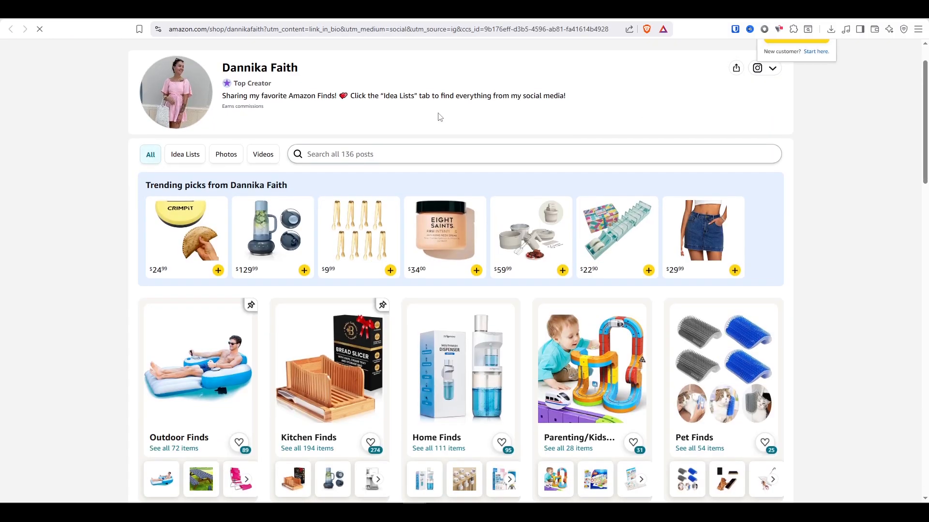
scroll(408, 145, down, 2)
scroll(654, 227, down, 6)
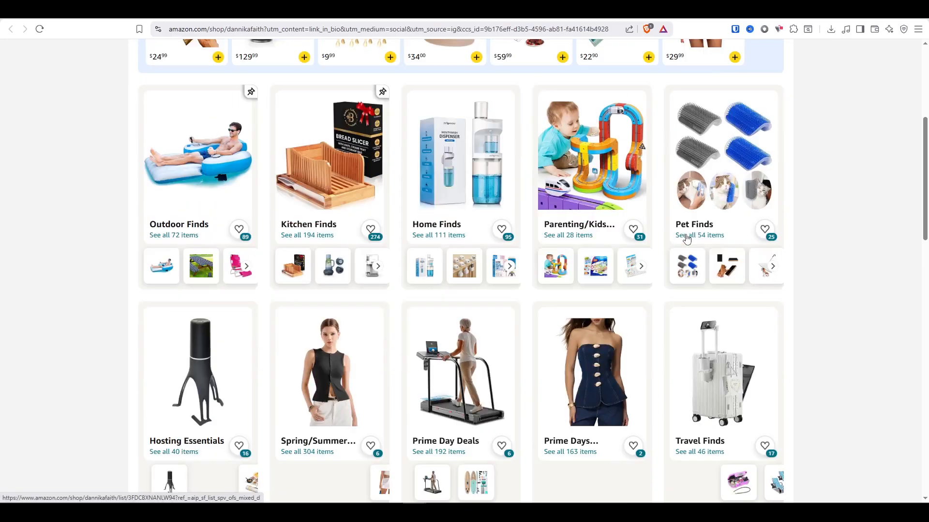
scroll(203, 213, down, 4)
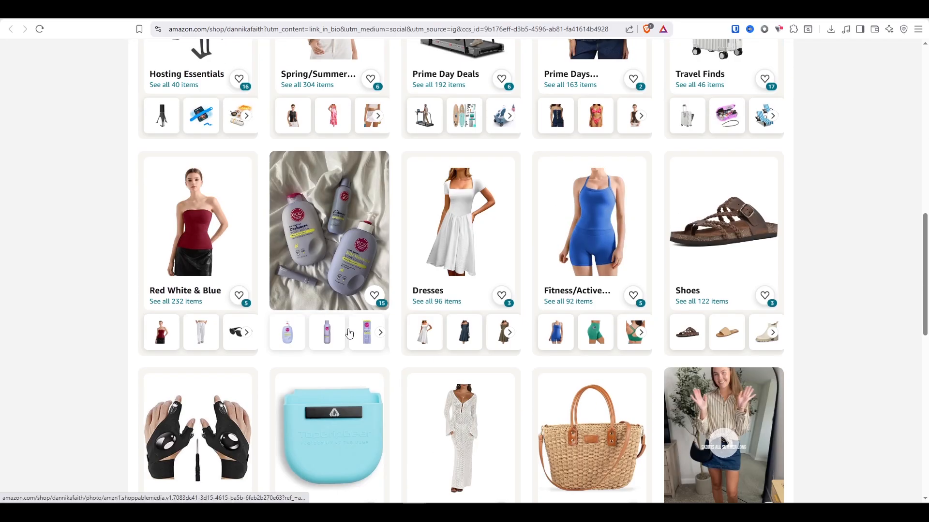
scroll(579, 403, up, 5)
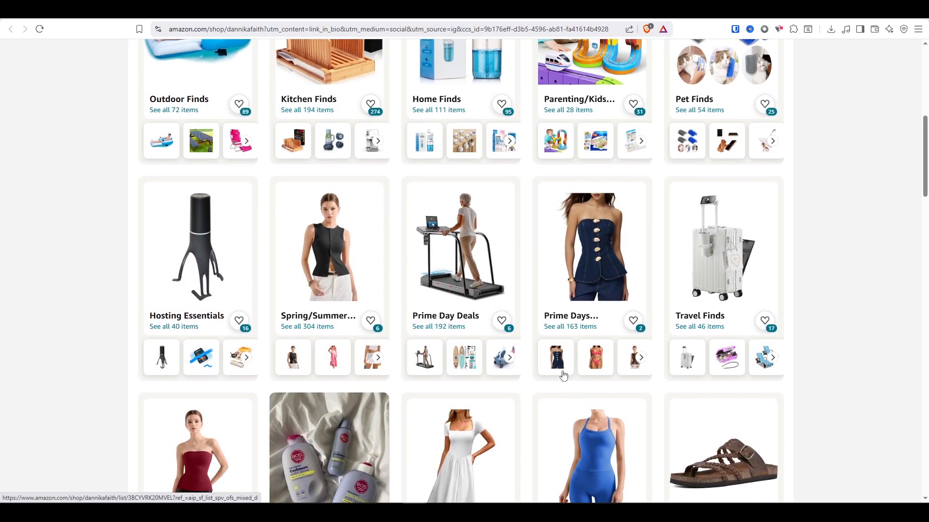
scroll(478, 272, up, 2)
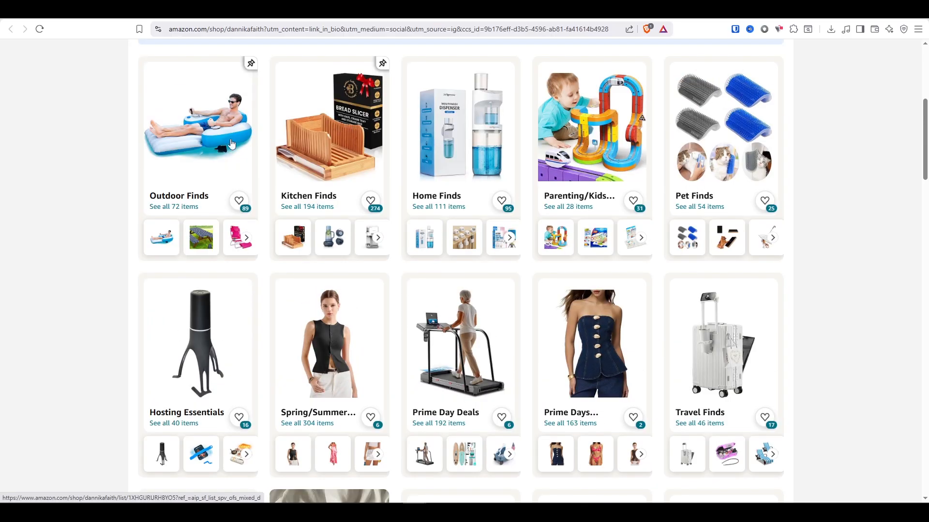
scroll(231, 144, down, 13)
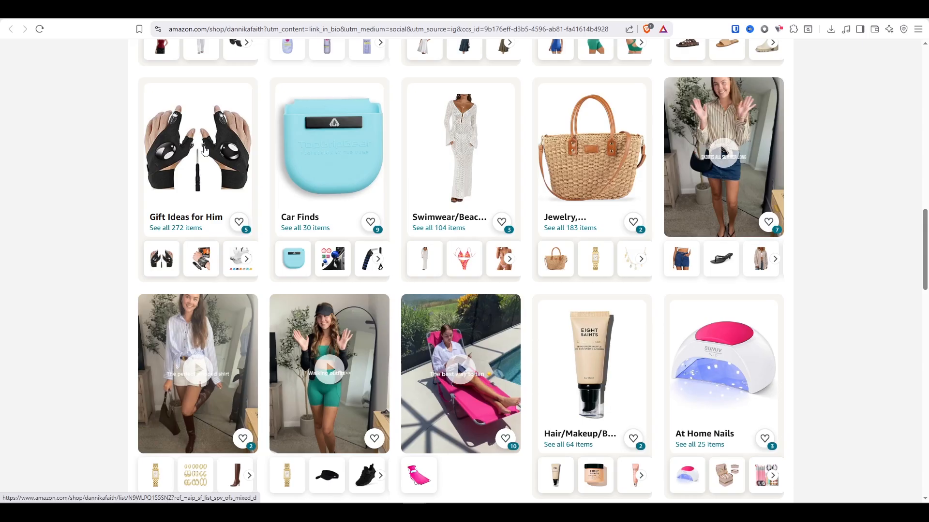
scroll(207, 174, down, 7)
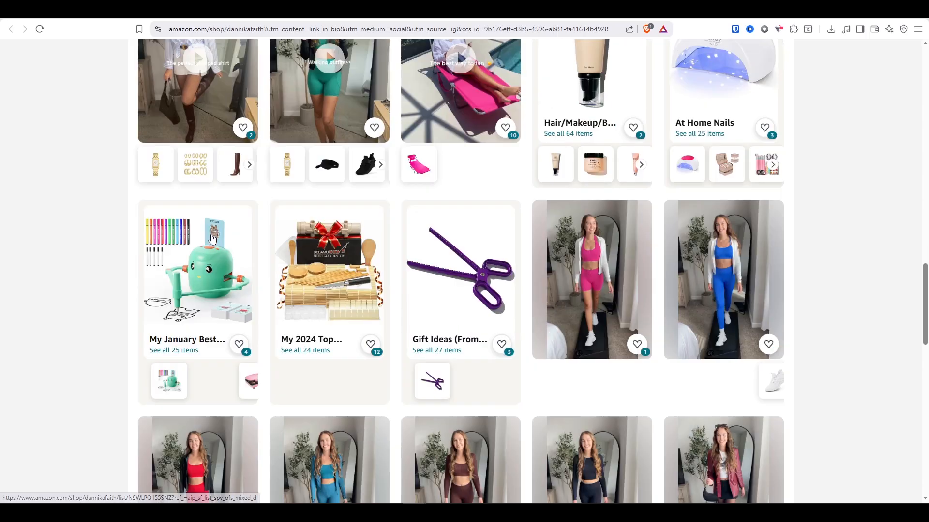
scroll(483, 290, down, 1)
scroll(528, 288, down, 4)
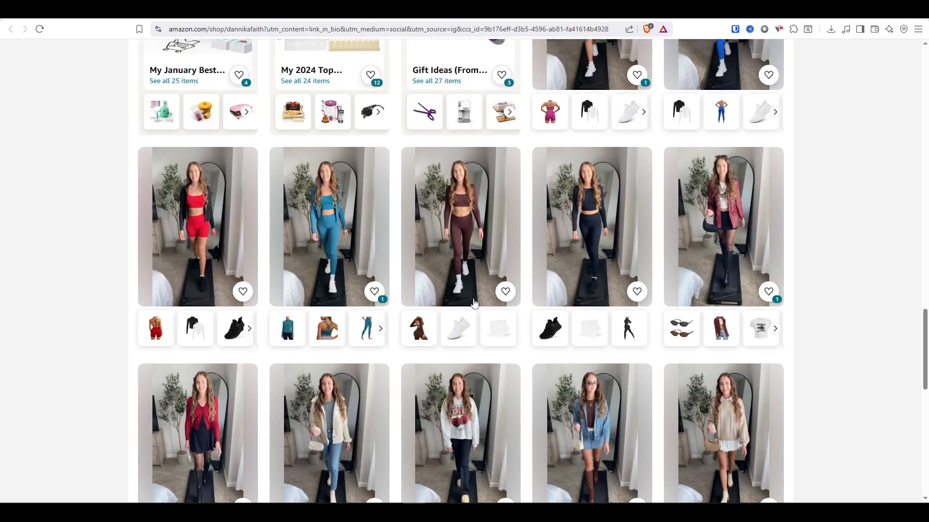
scroll(470, 303, down, 2)
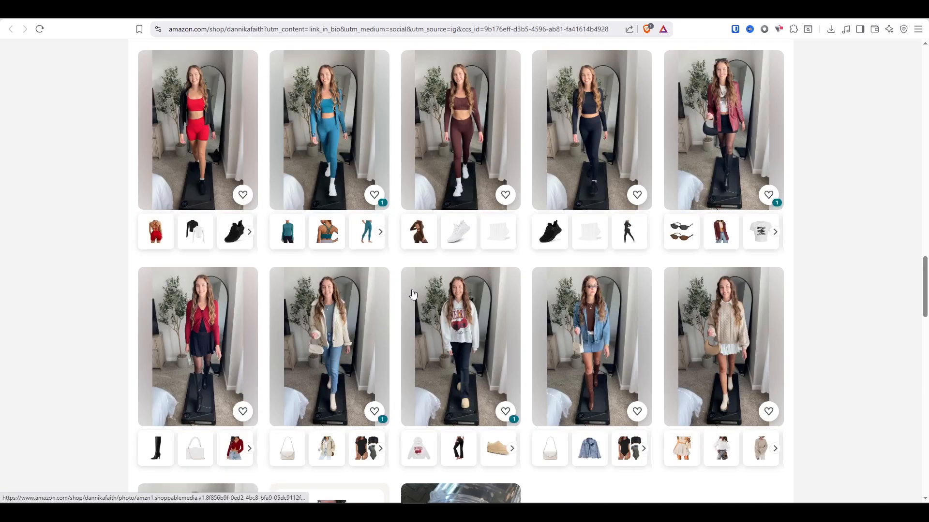
scroll(531, 336, down, 2)
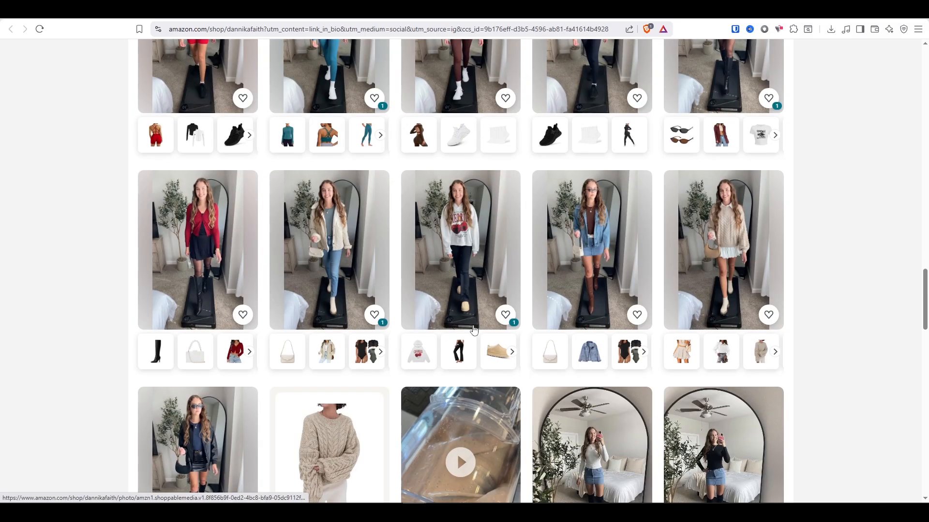
scroll(473, 328, down, 3)
scroll(196, 369, up, 10)
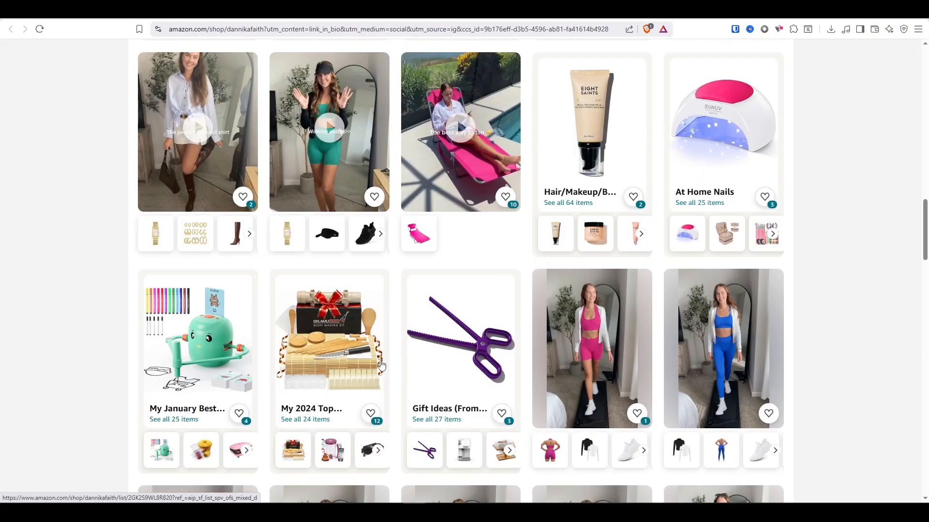
Open the storefront's "My 2024 Top Sellers" list and look through its products.
click(308, 408)
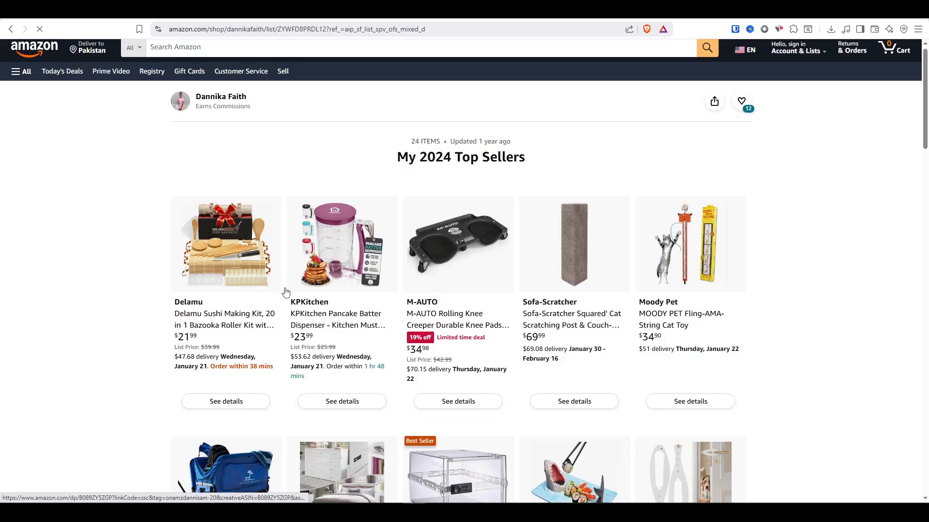
scroll(404, 151, down, 2)
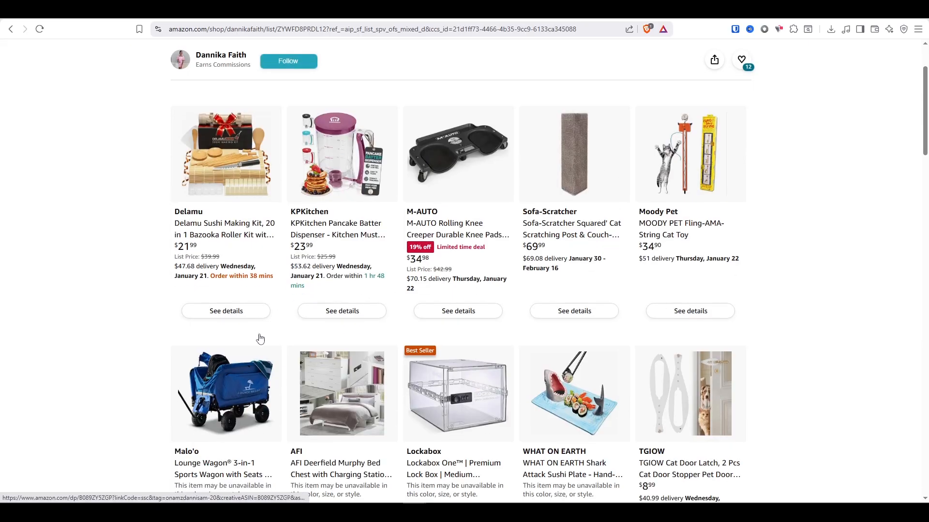
scroll(260, 339, down, 3)
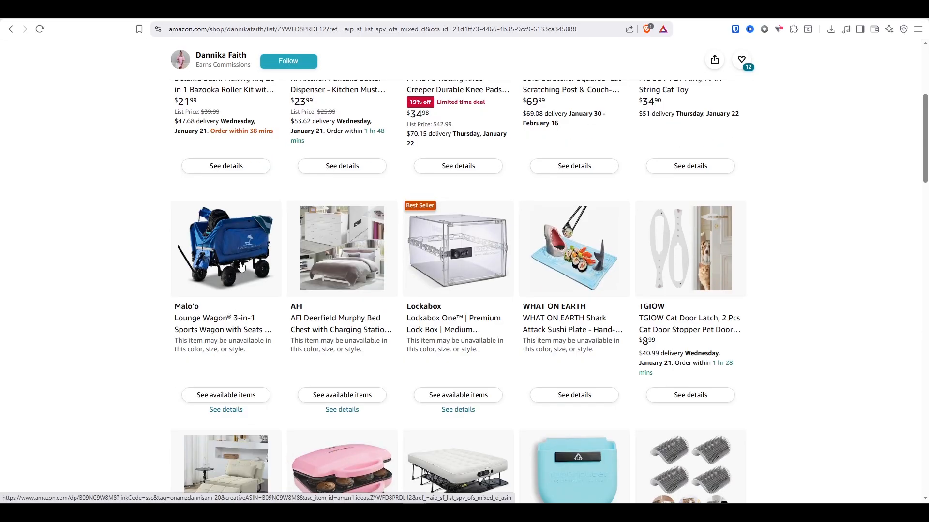
Open the Lounge Wagon 3-in-1 Sports Wagon product page, review its details and close the page.
click(237, 261)
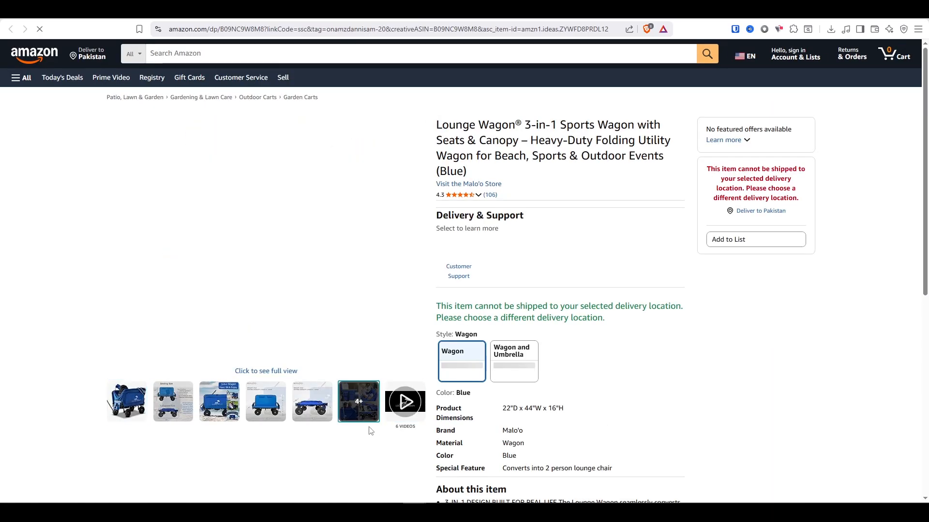
scroll(224, 376, down, 2)
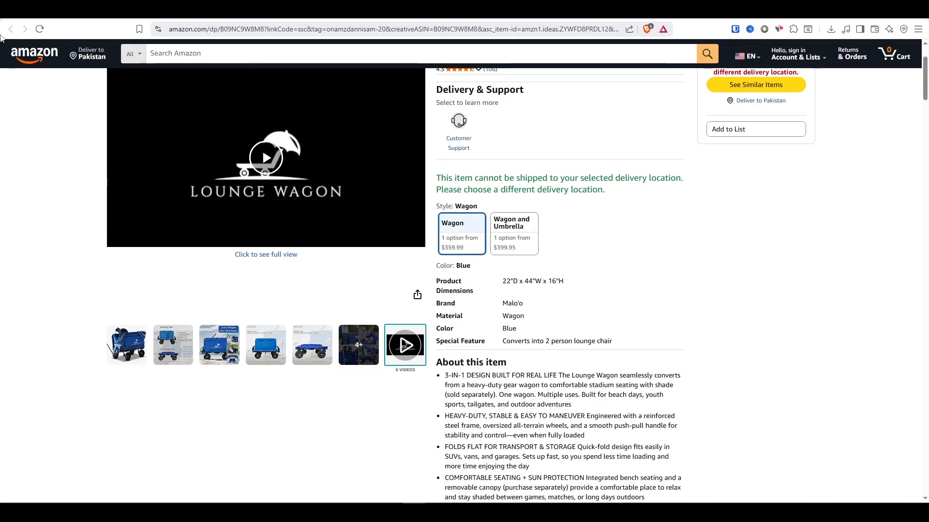
key(ctrl+w)
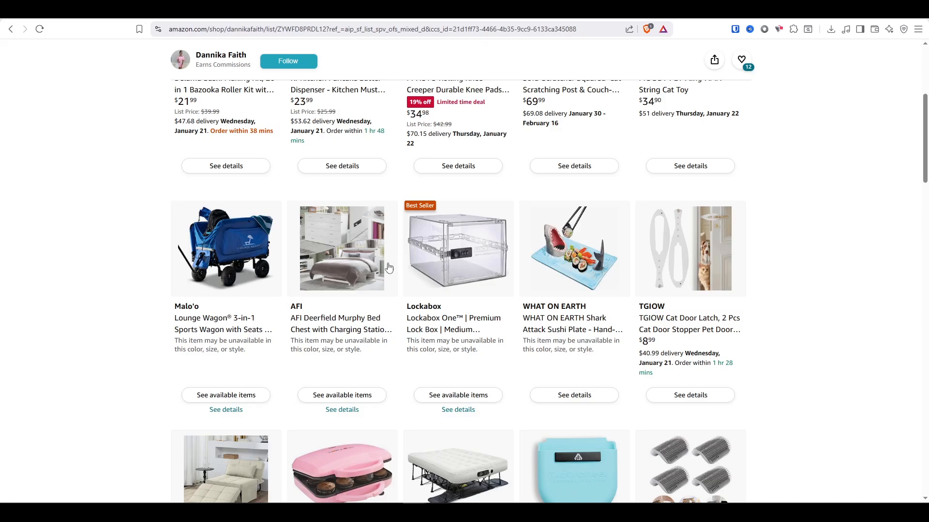
Open the Lockabox One product page from the list and review its color options and description.
click(461, 265)
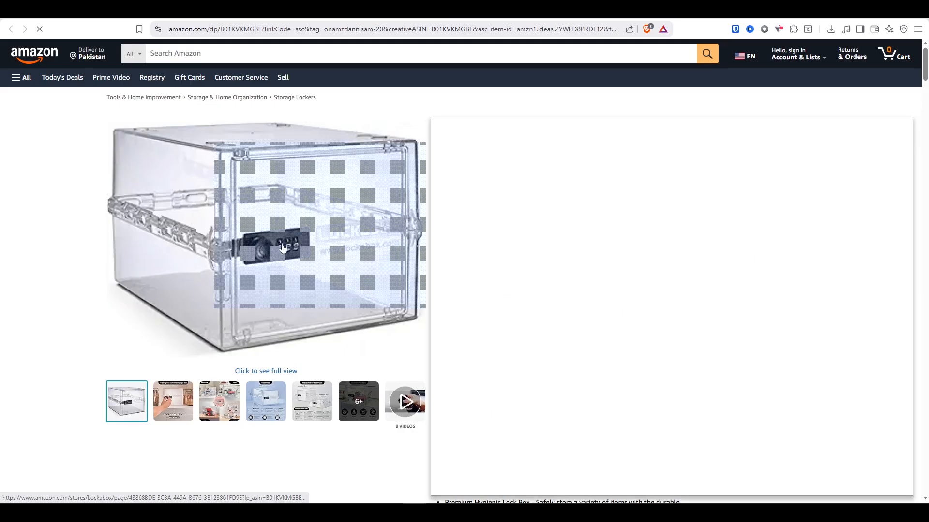
scroll(468, 201, down, 3)
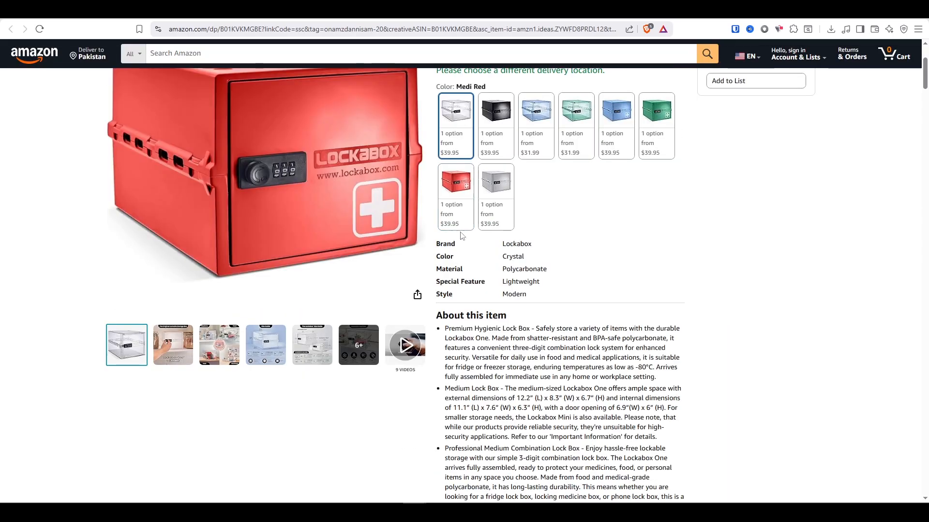
scroll(456, 222, up, 3)
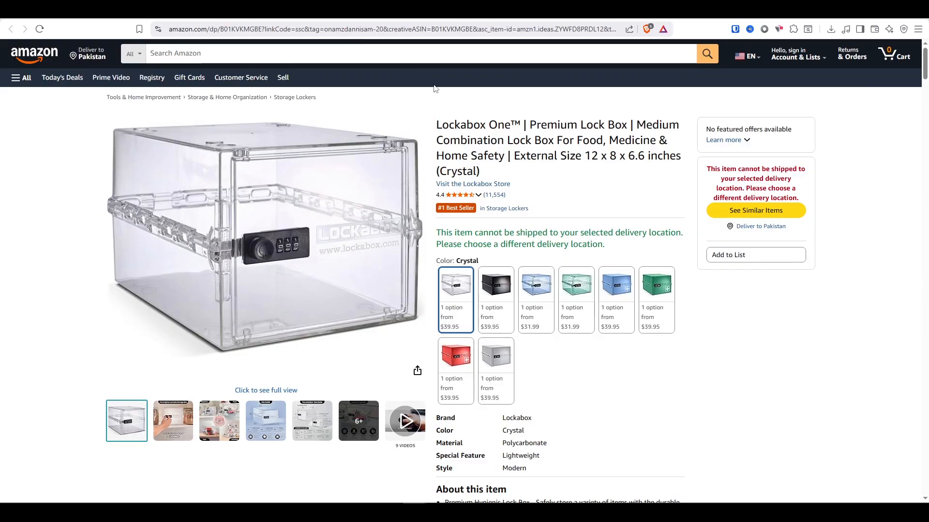
Return to the creator's Instagram profile, browse the posts and open the Home Finds post about the cord holder.
click(319, 10)
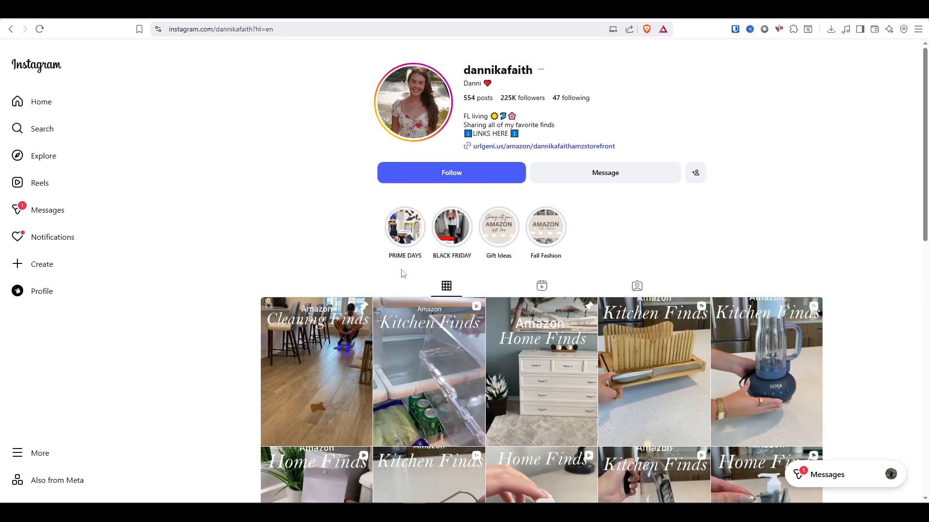
scroll(401, 273, down, 6)
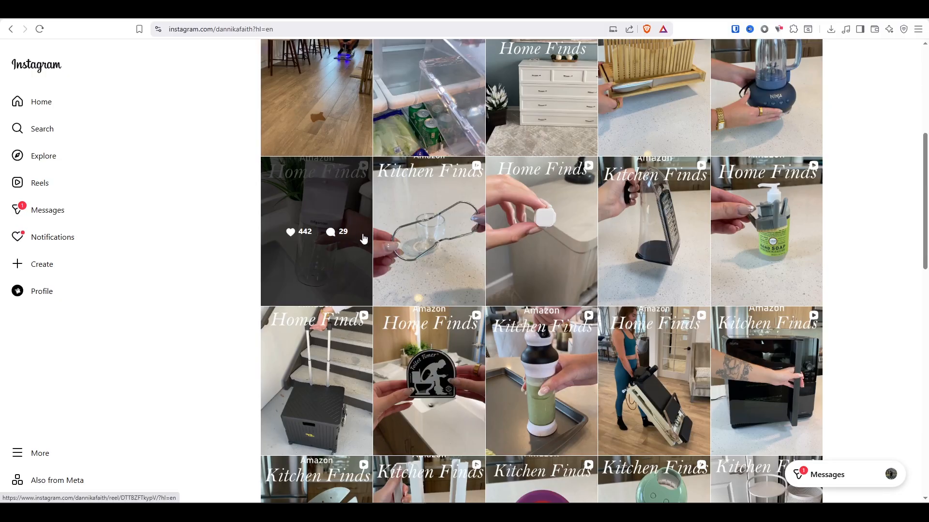
click(493, 251)
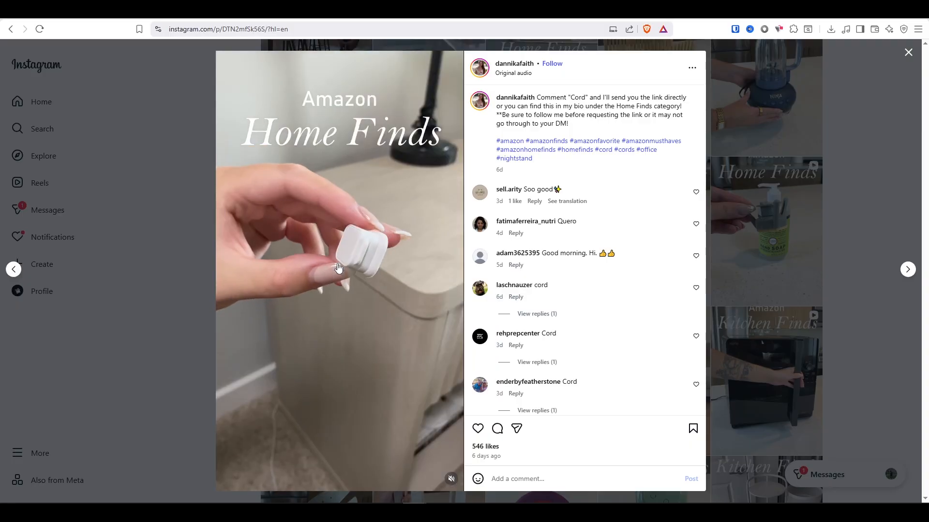
mouse_move(516, 65)
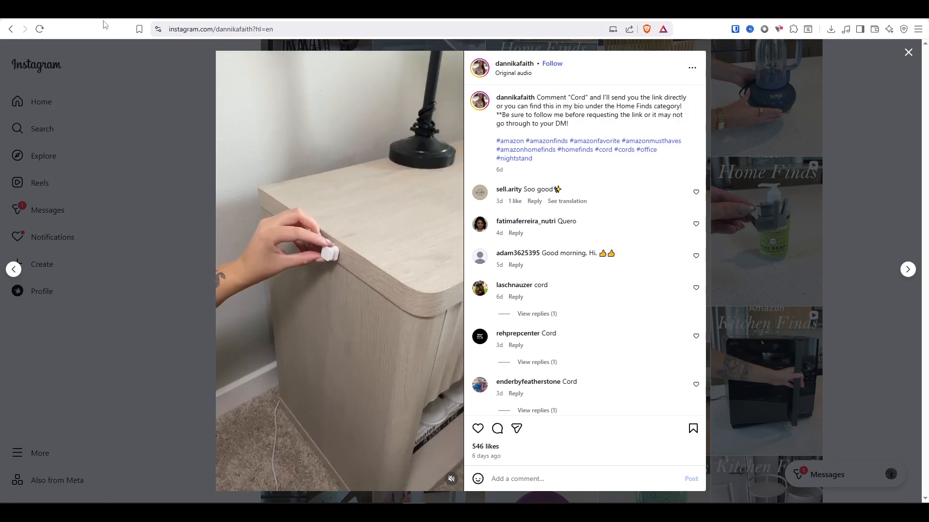
Revisit the Atlas Leather home page in the Shopify theme editor and the creator's bio site.
click(50, 11)
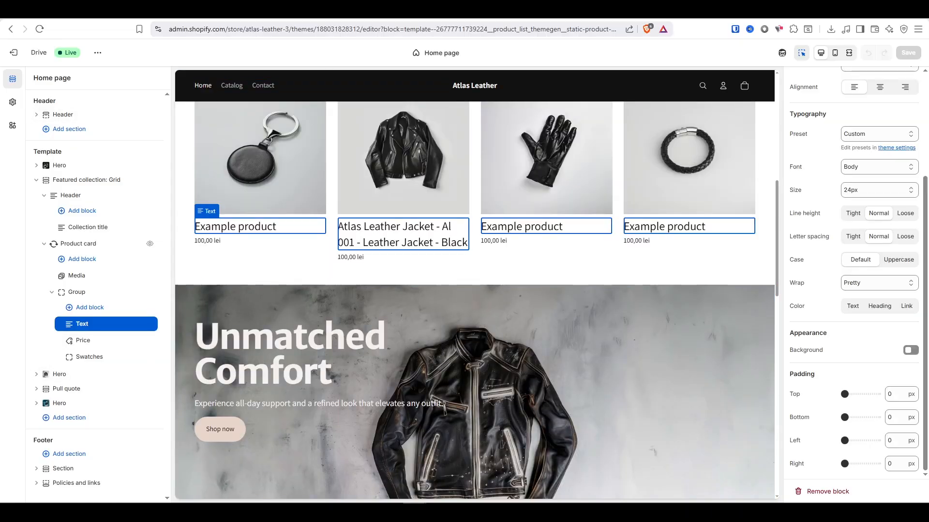
click(338, 11)
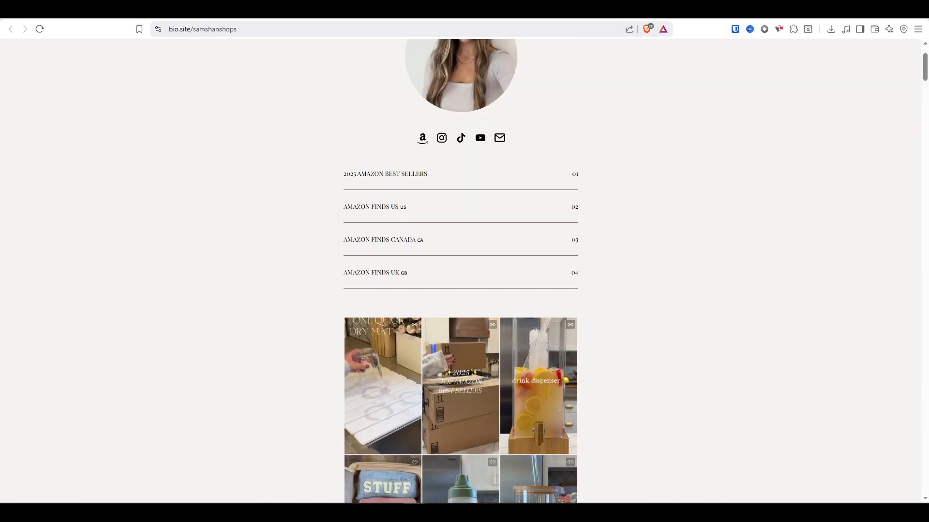